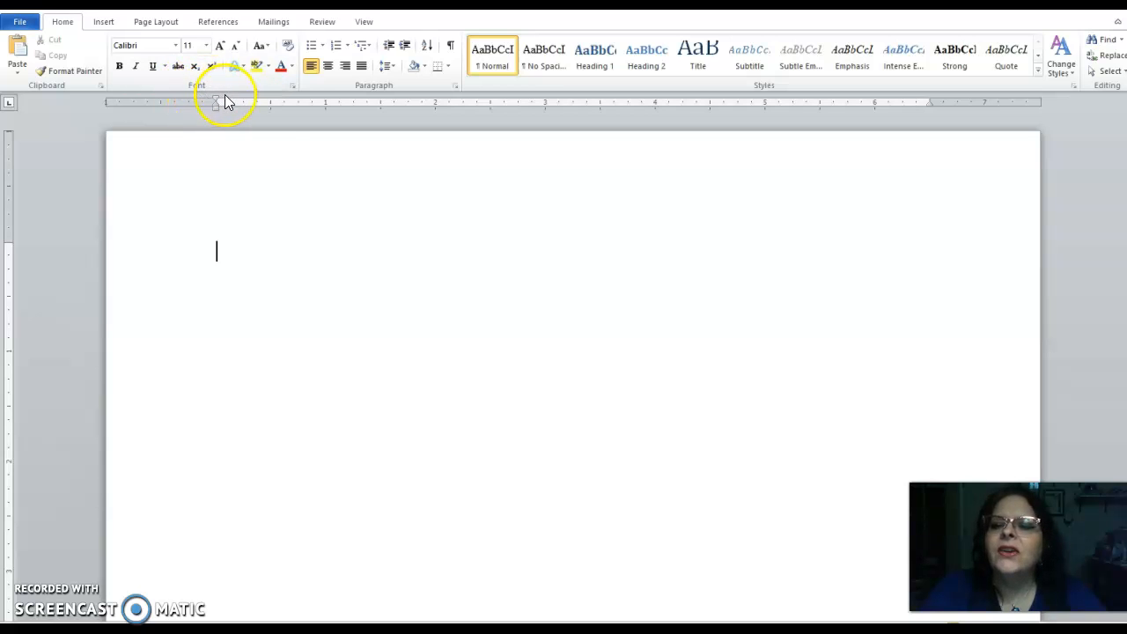
Step: Set Times New Roman 12 pt as the default font for all documents based on the Normal template
left_click(291, 85)
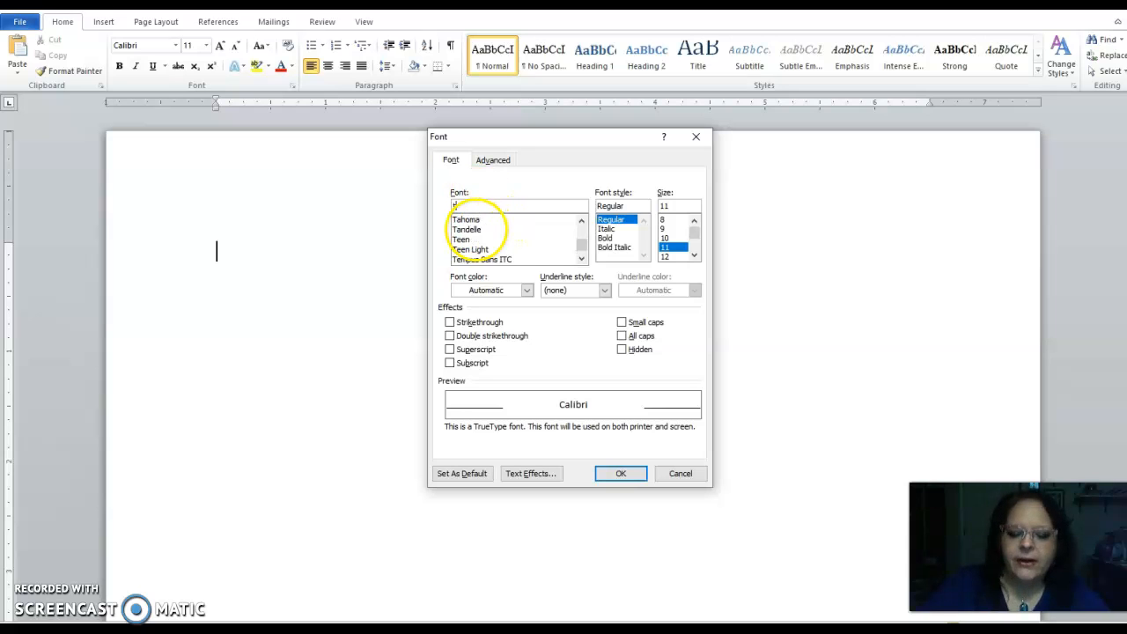
type("ti")
left_click(490, 220)
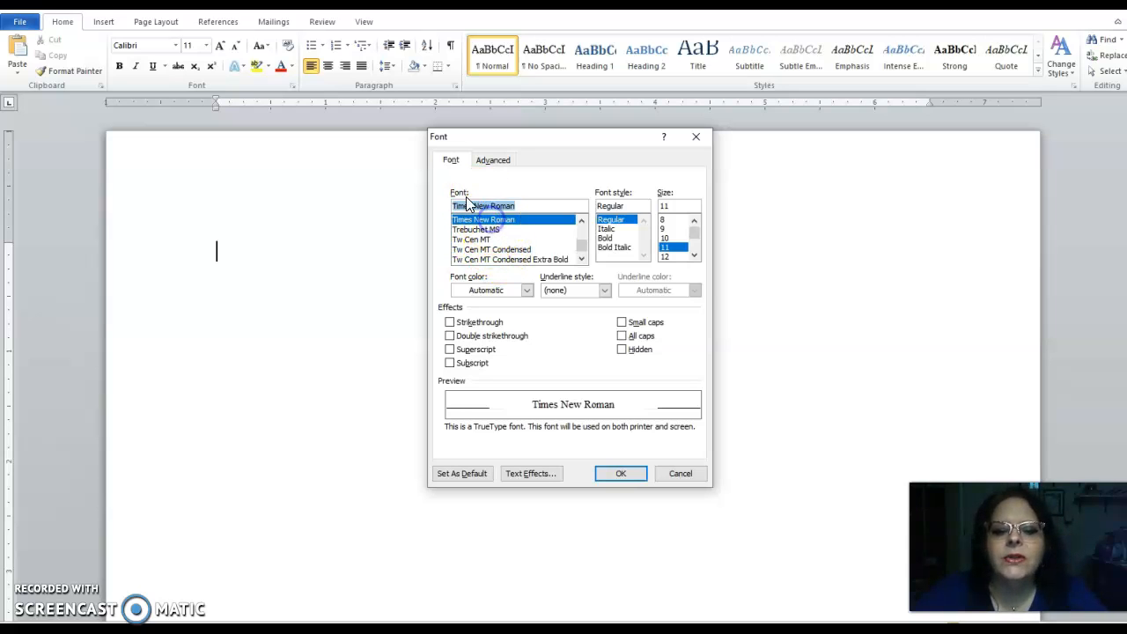
left_click(679, 256)
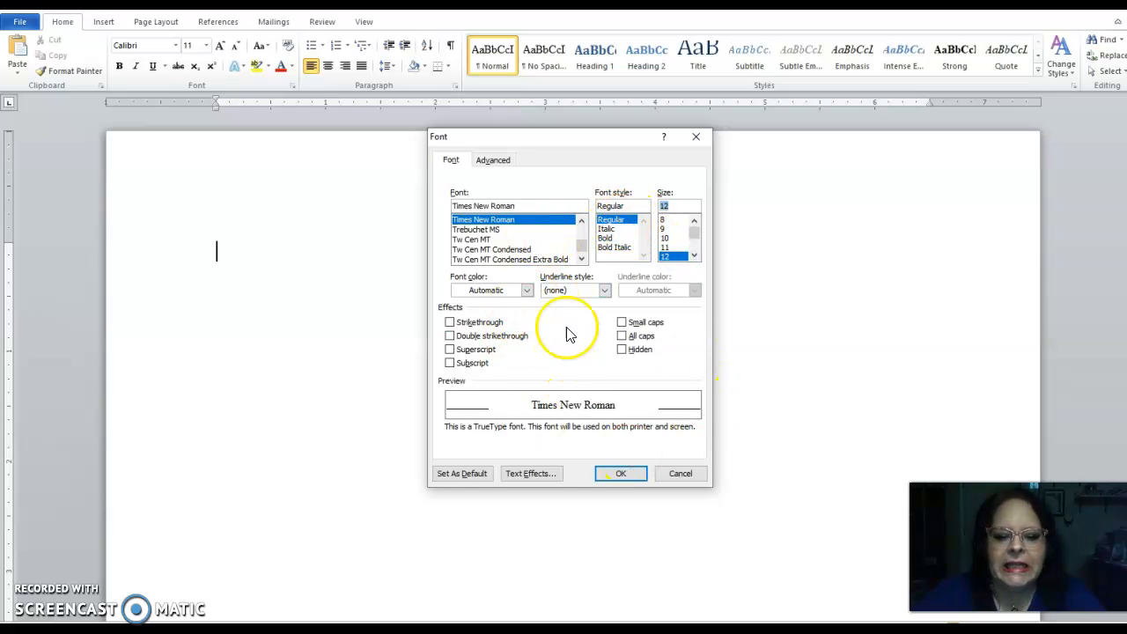
left_click(466, 474)
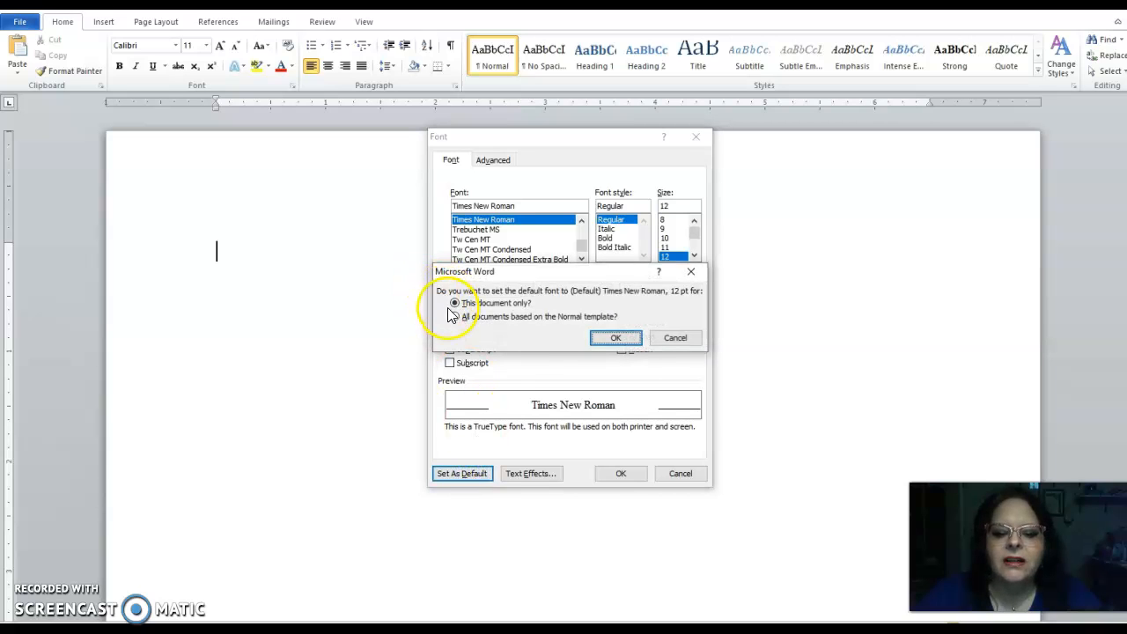
left_click(454, 316)
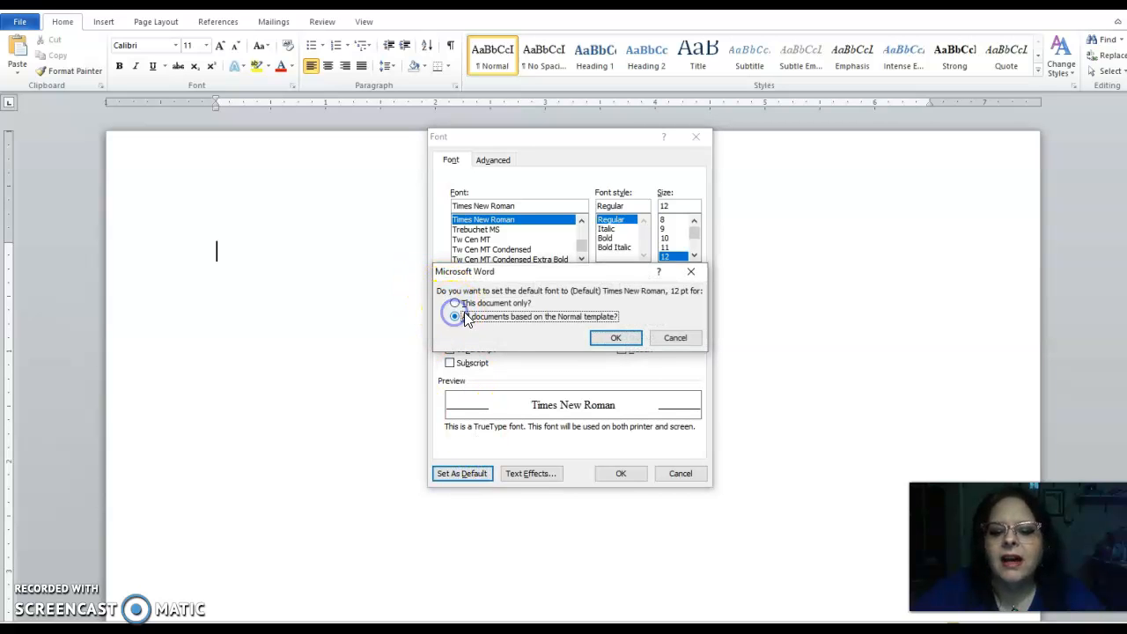
left_click(608, 338)
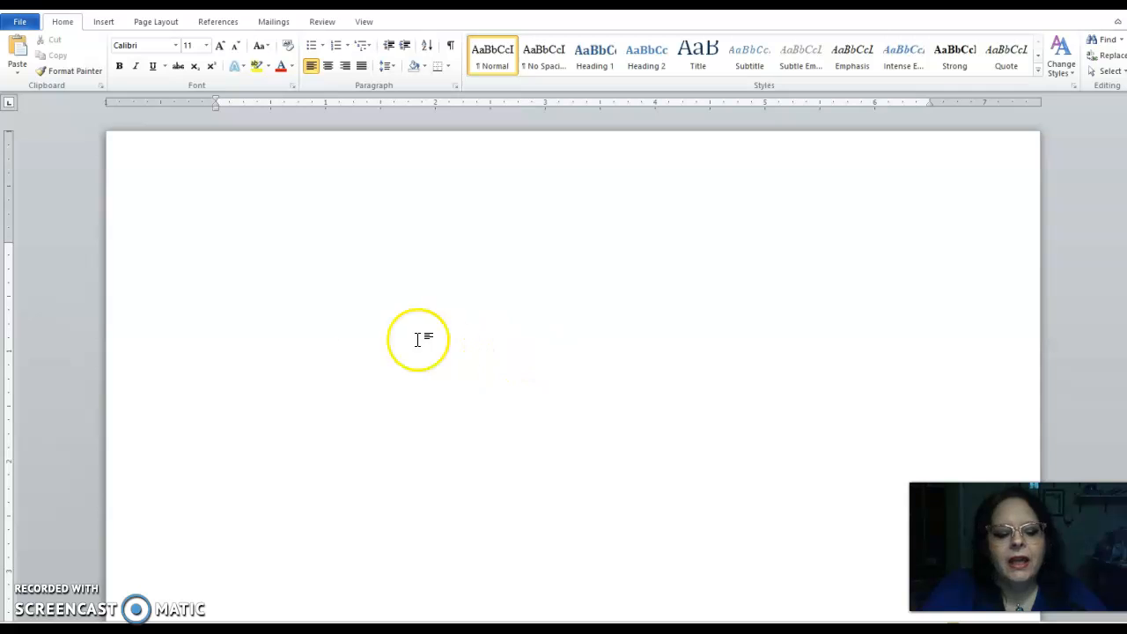
Step: Try again to set Times New Roman 12 pt as the default font for all documents on the Normal template
right_click(260, 254)
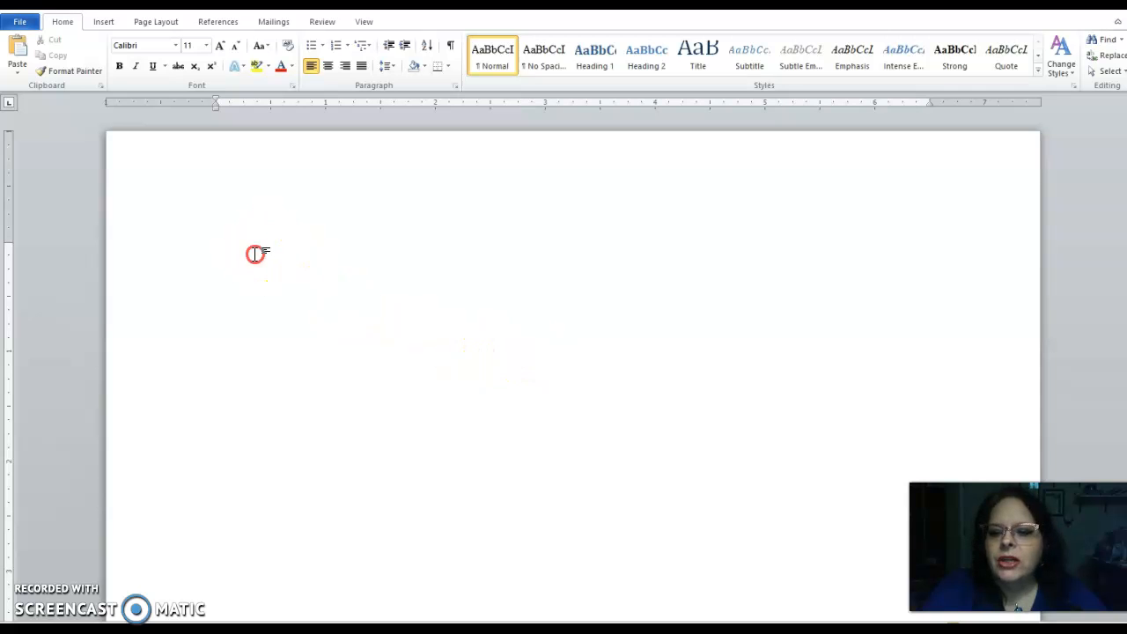
left_click(292, 85)
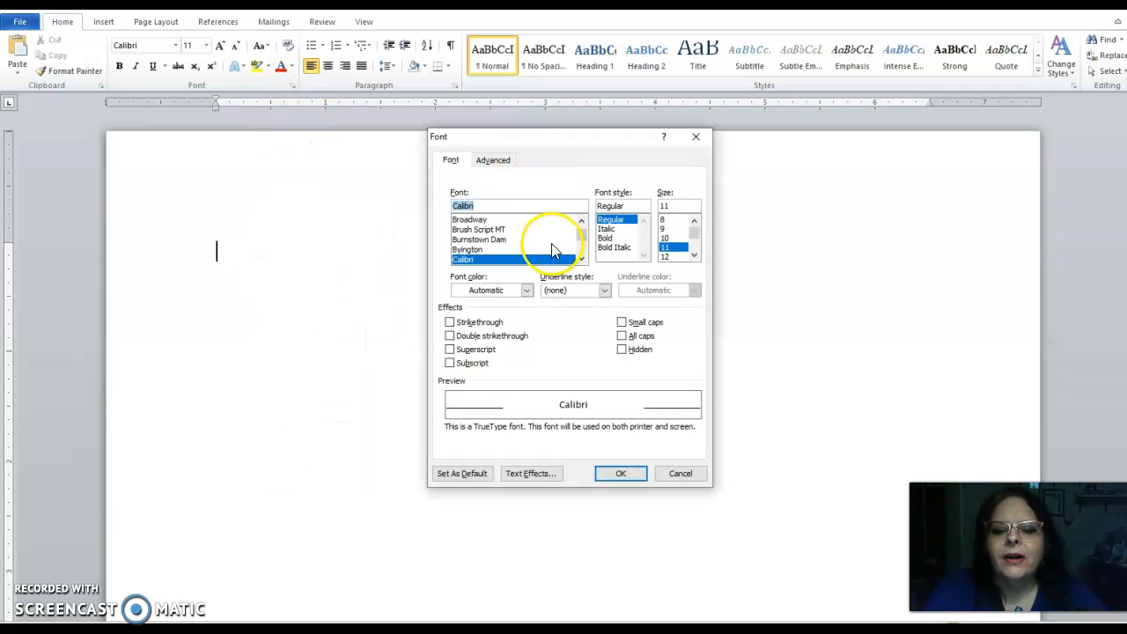
type("t")
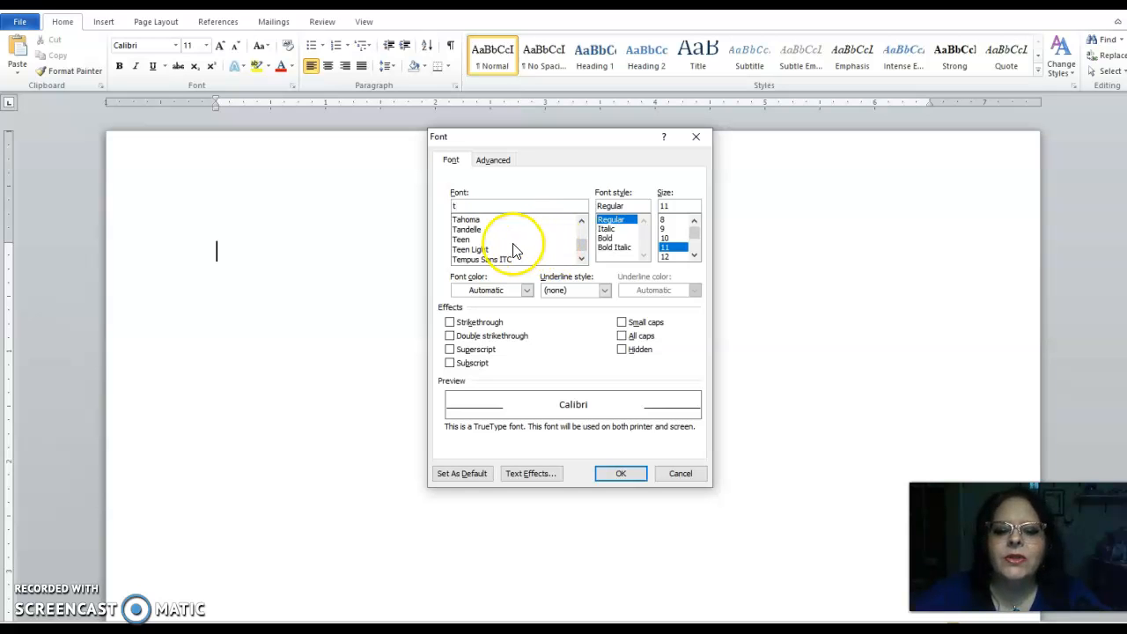
type("i")
left_click(484, 221)
left_click(664, 256)
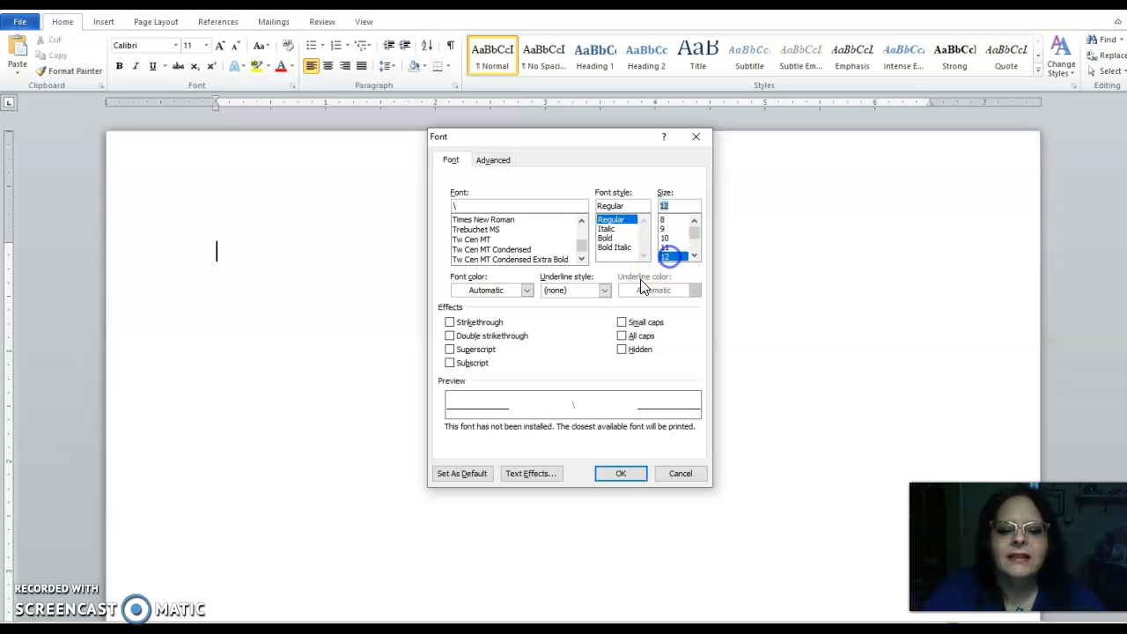
left_click(484, 474)
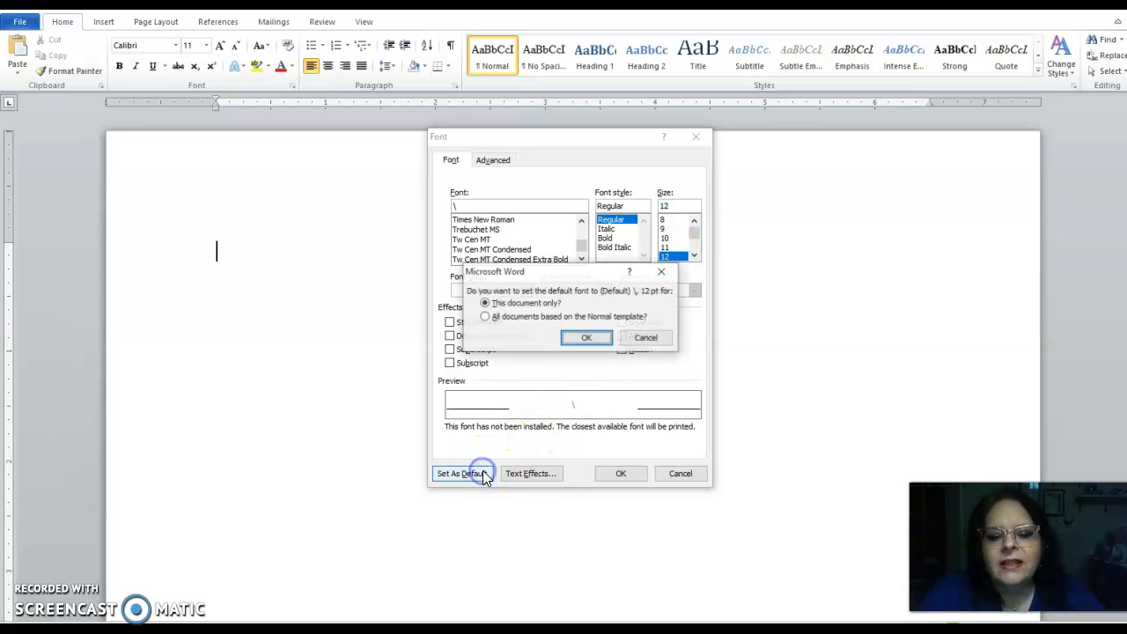
left_click(487, 316)
left_click(588, 337)
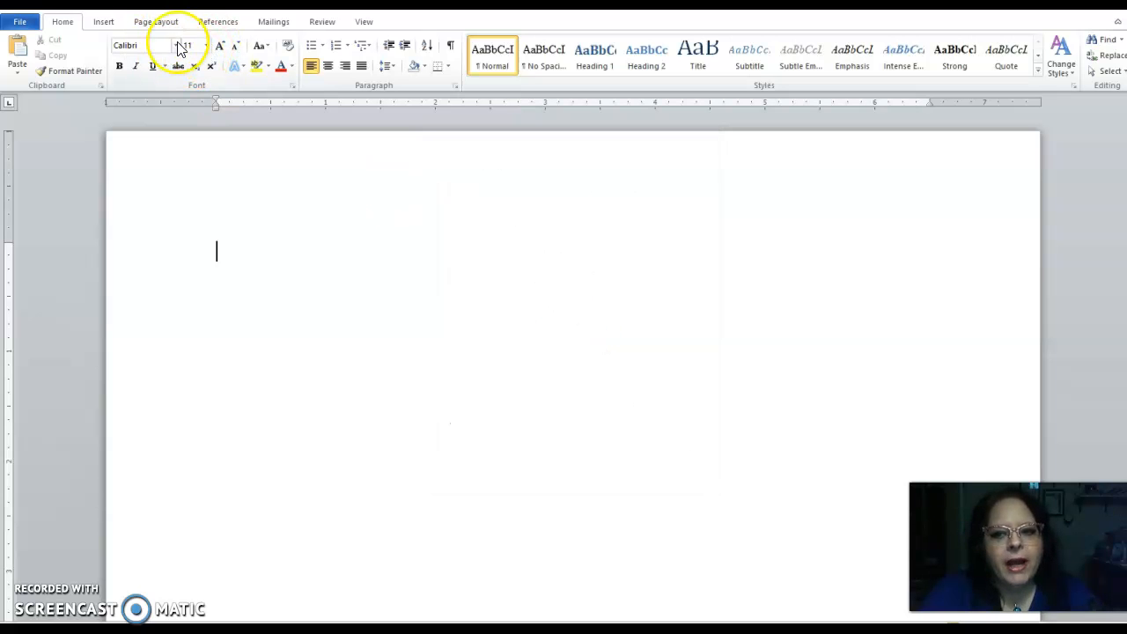
Step: Apply Times New Roman at 12 pt as the font for the current document
left_click(292, 86)
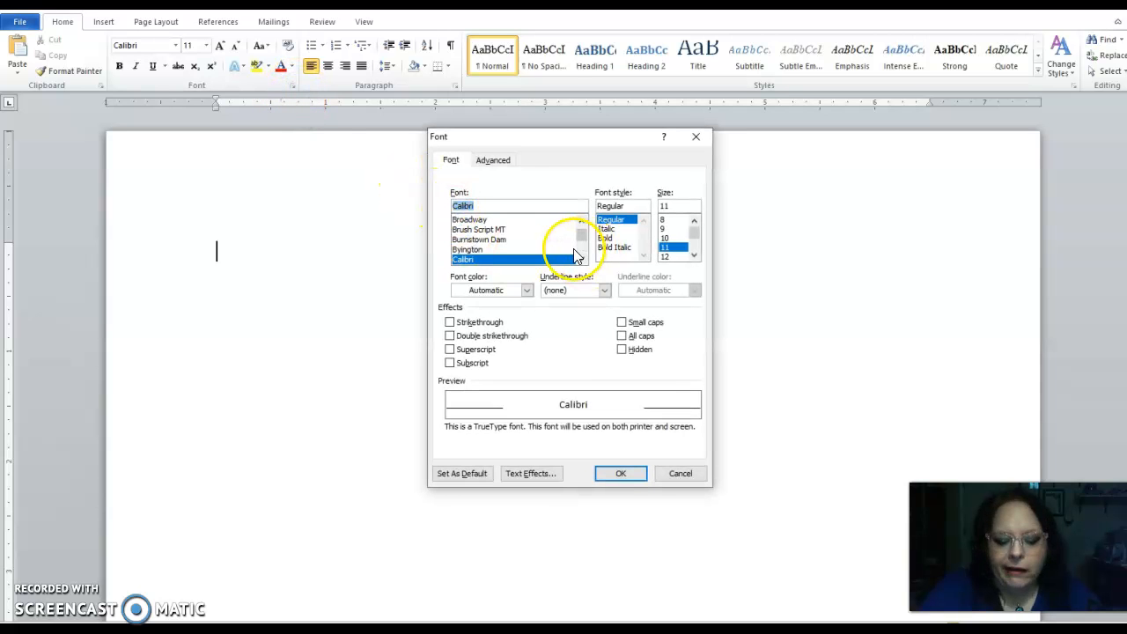
type("ti")
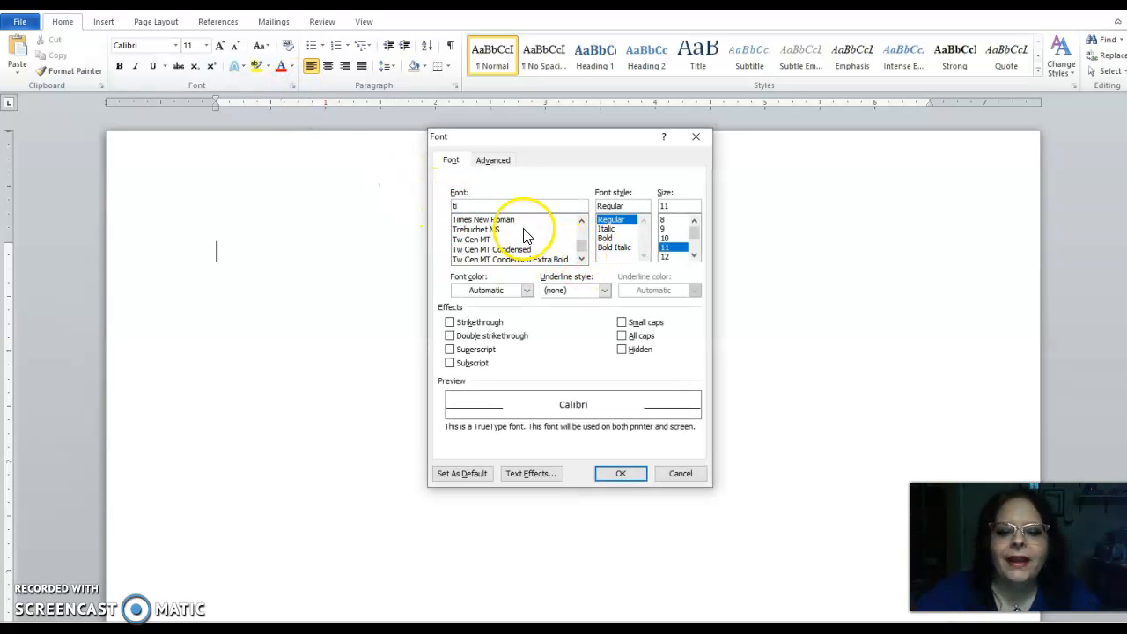
left_click(521, 228)
left_click(665, 256)
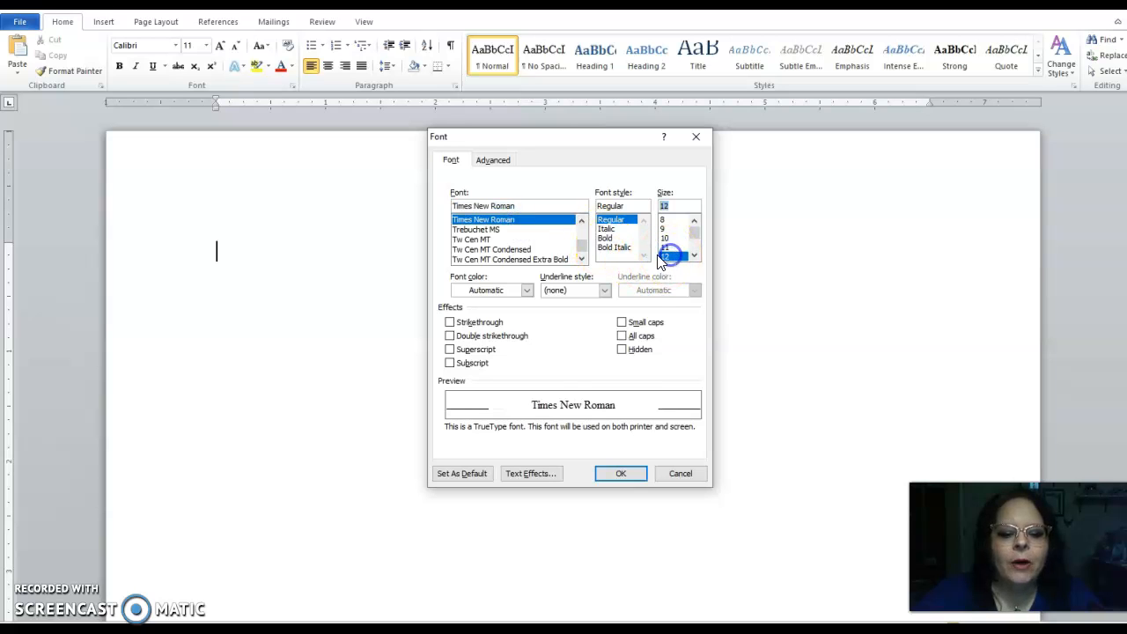
left_click(621, 473)
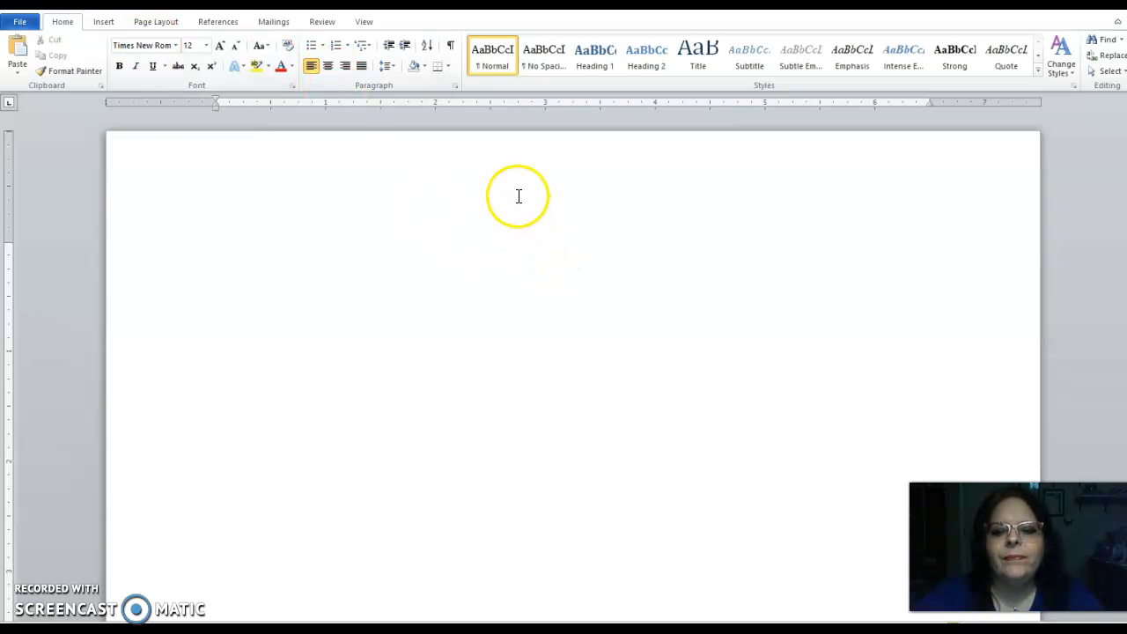
left_click(387, 69)
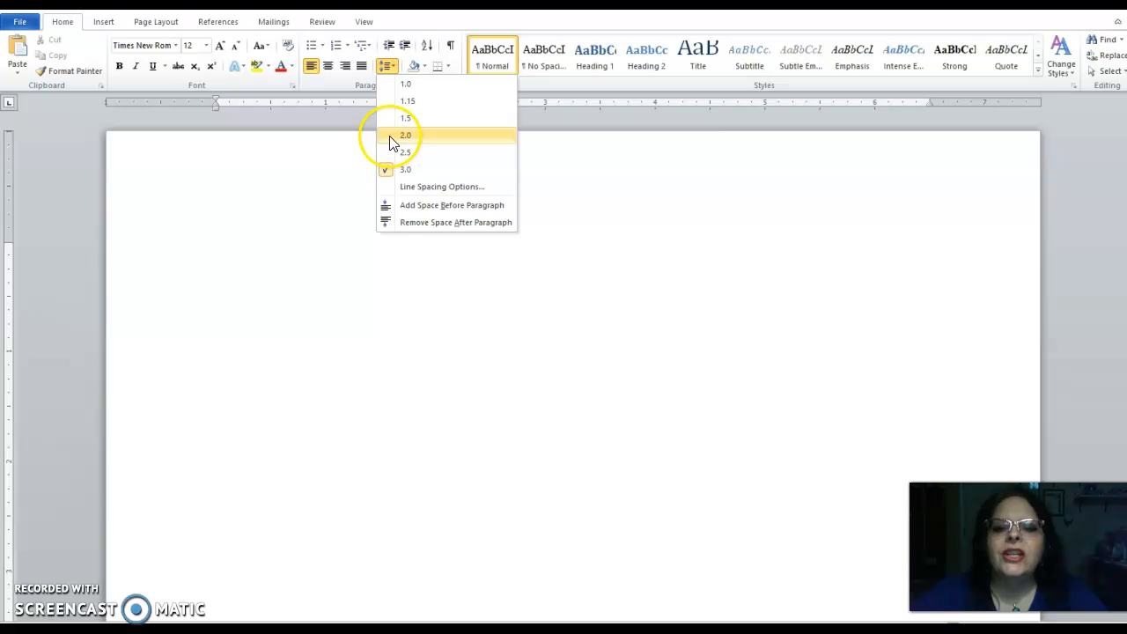
left_click(620, 176)
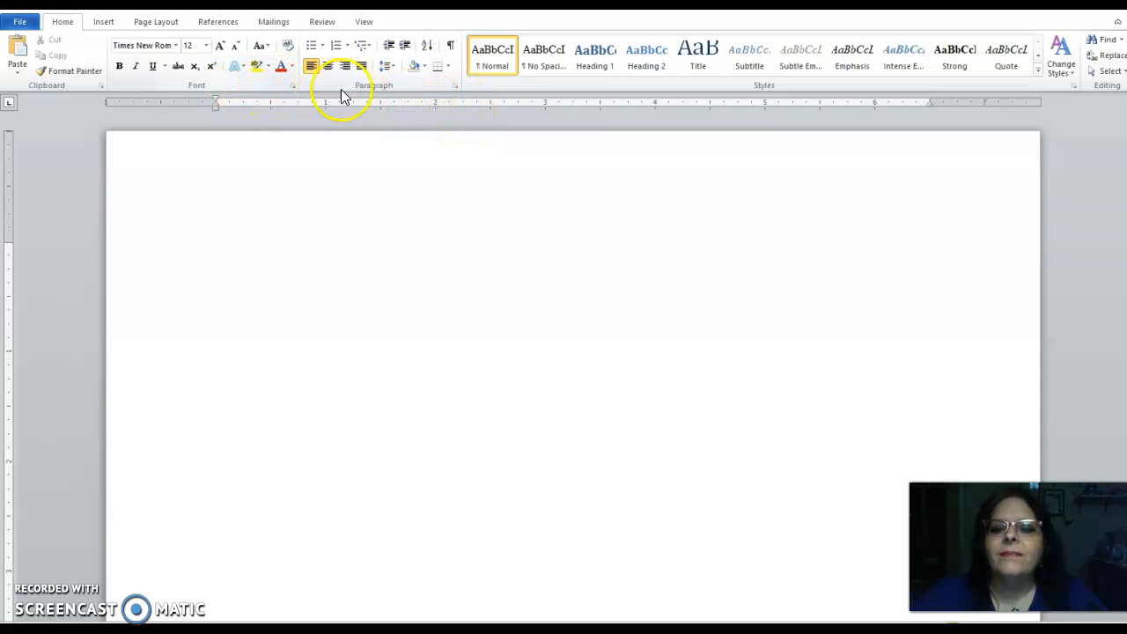
left_click(455, 86)
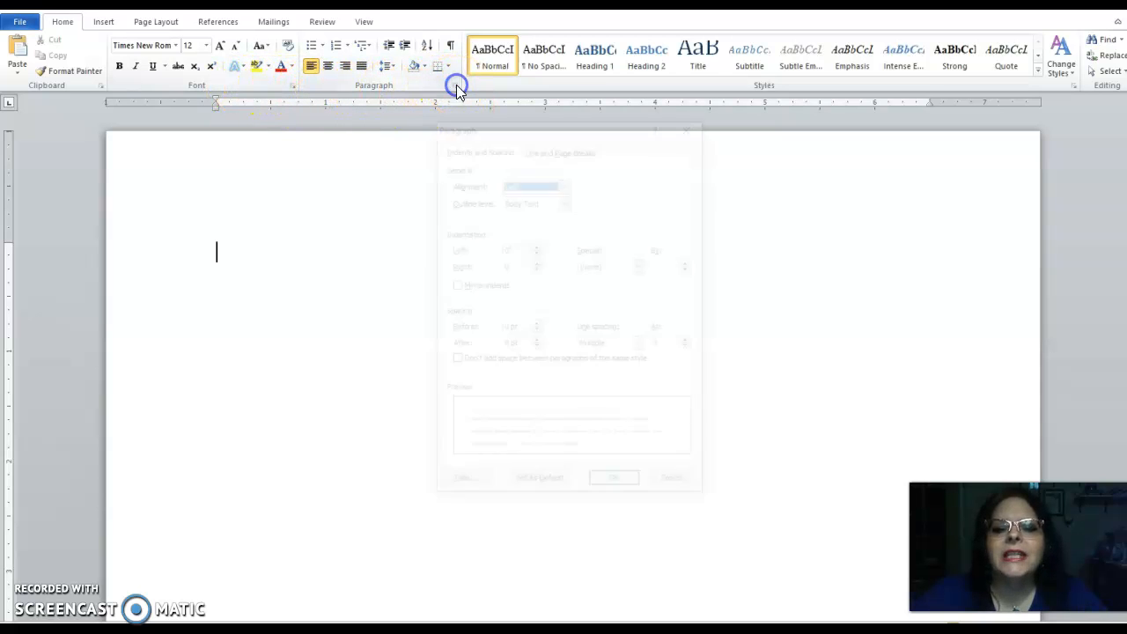
key("Escape")
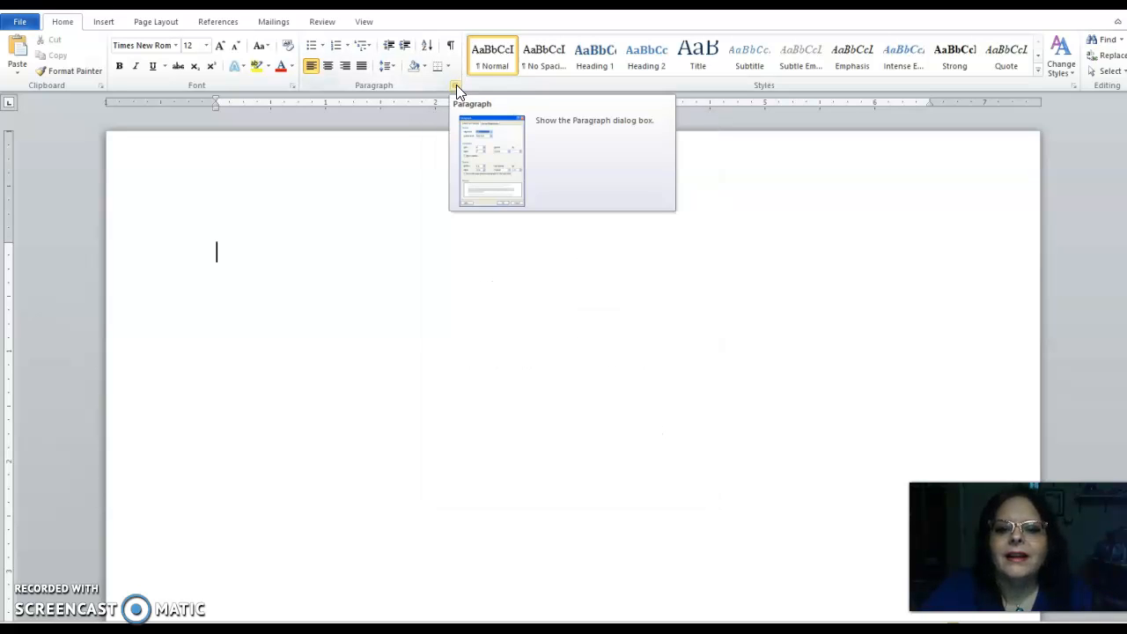
Step: Set paragraph spacing after to 0 pt and line spacing to Double as the default for all documents
left_click(456, 84)
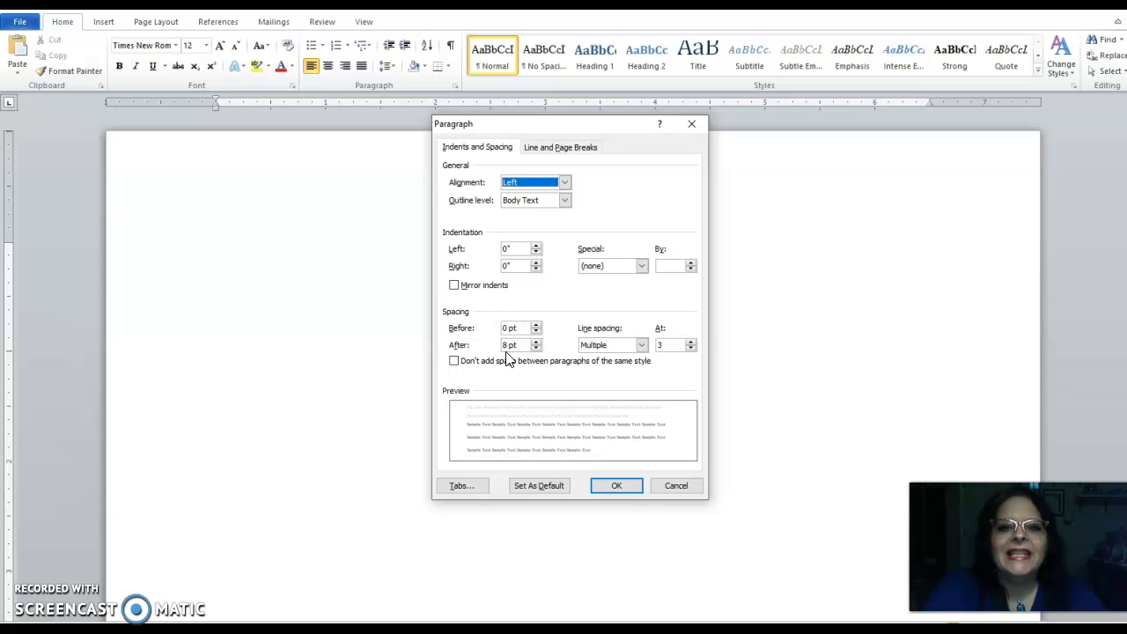
left_click(536, 349)
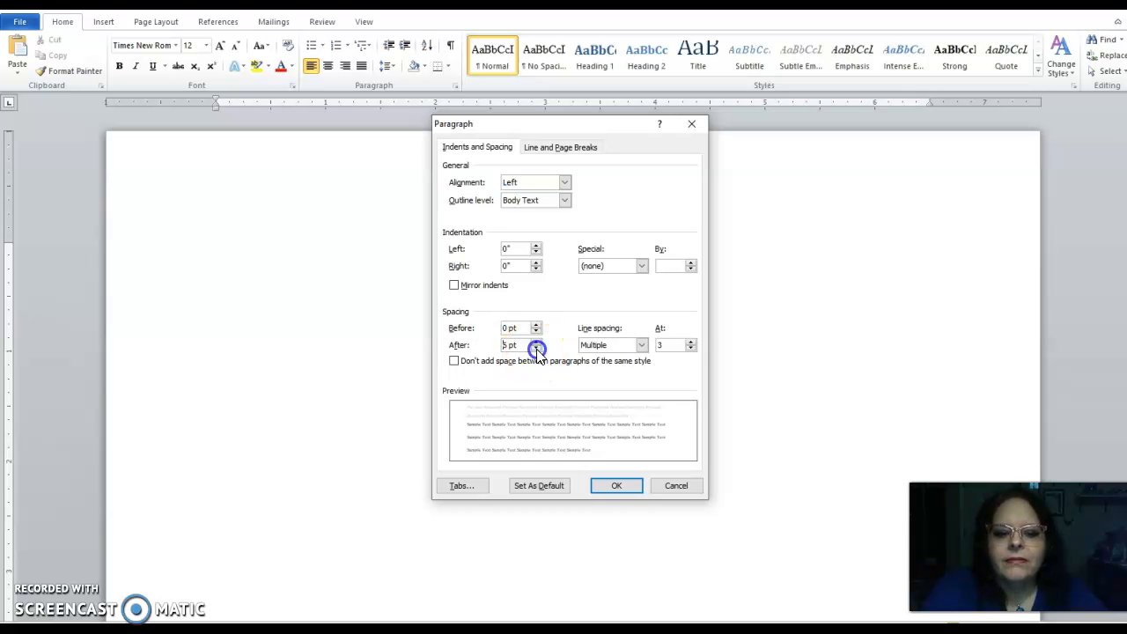
left_click(536, 347)
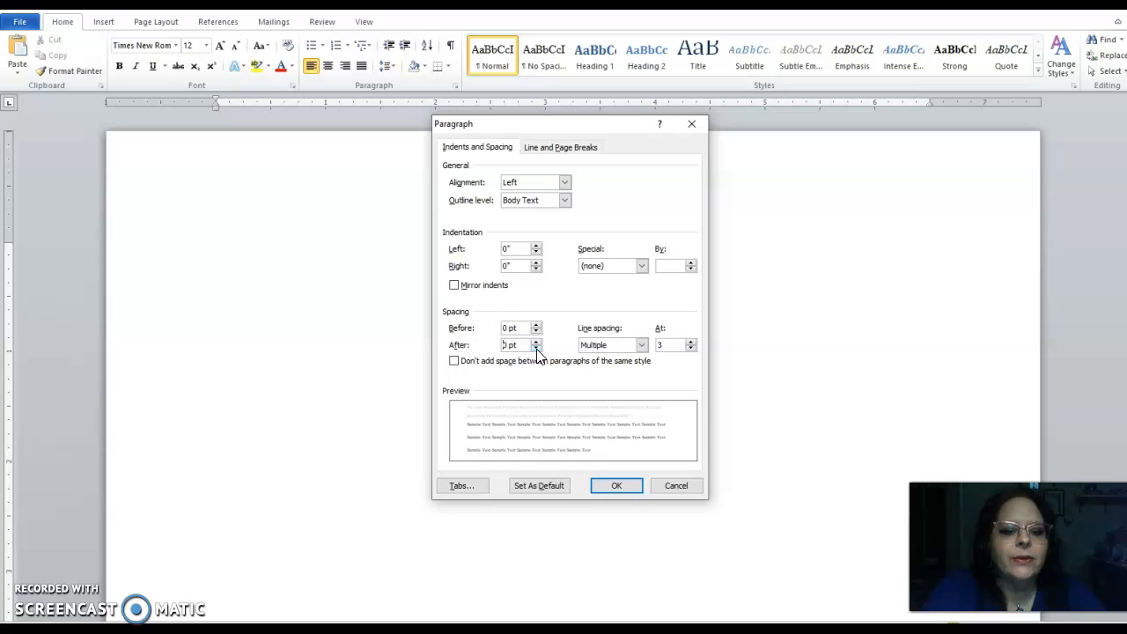
left_click(641, 345)
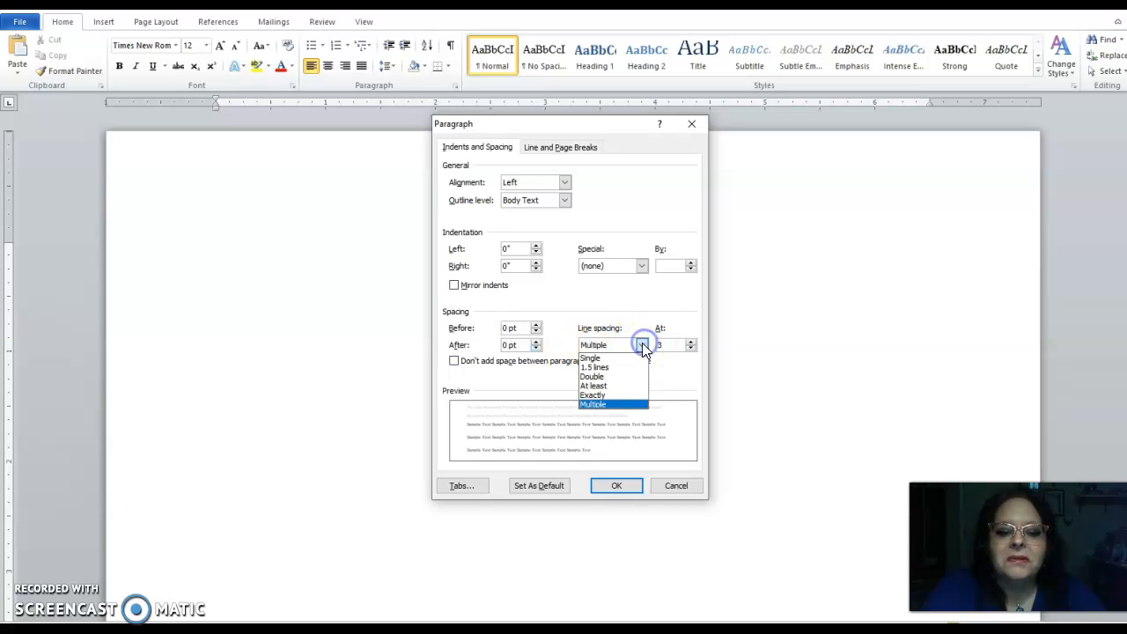
left_click(627, 377)
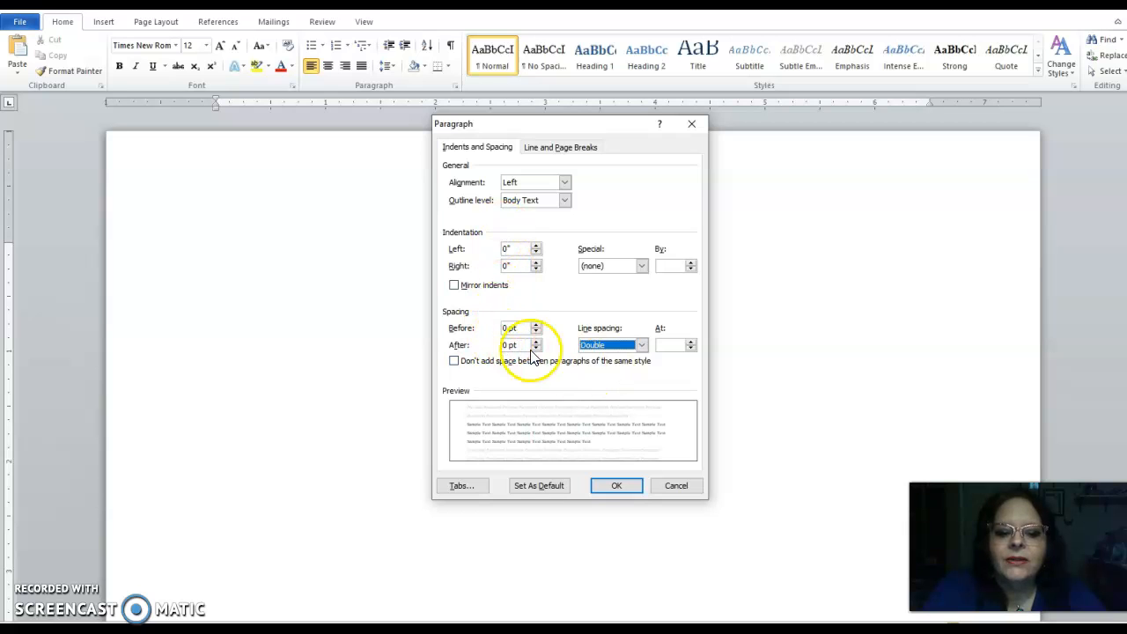
left_click(538, 487)
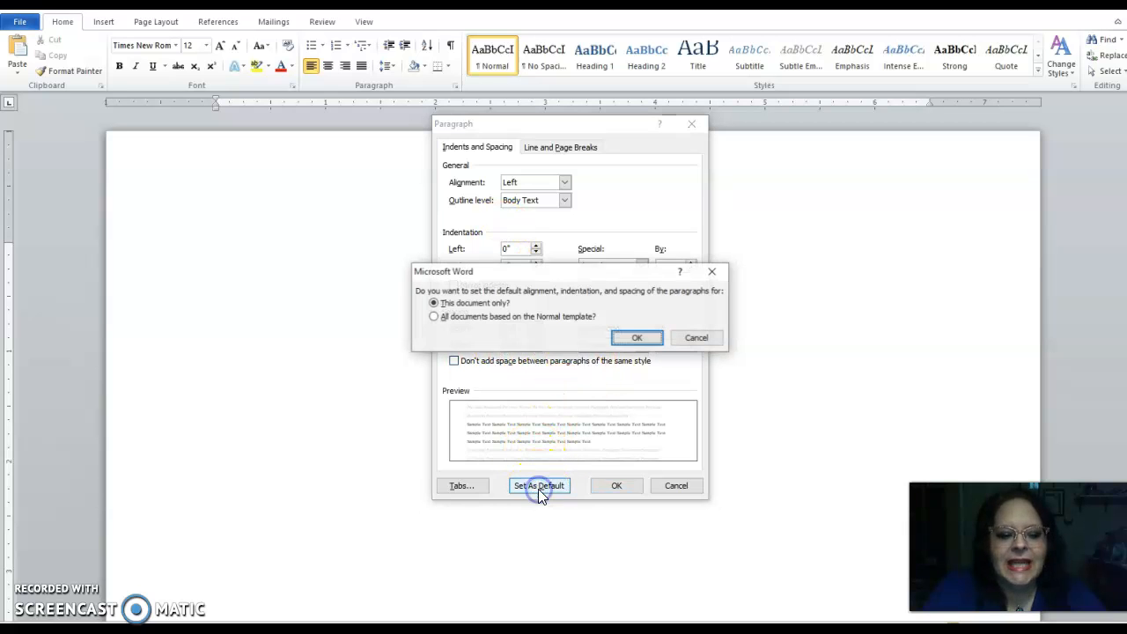
left_click(435, 318)
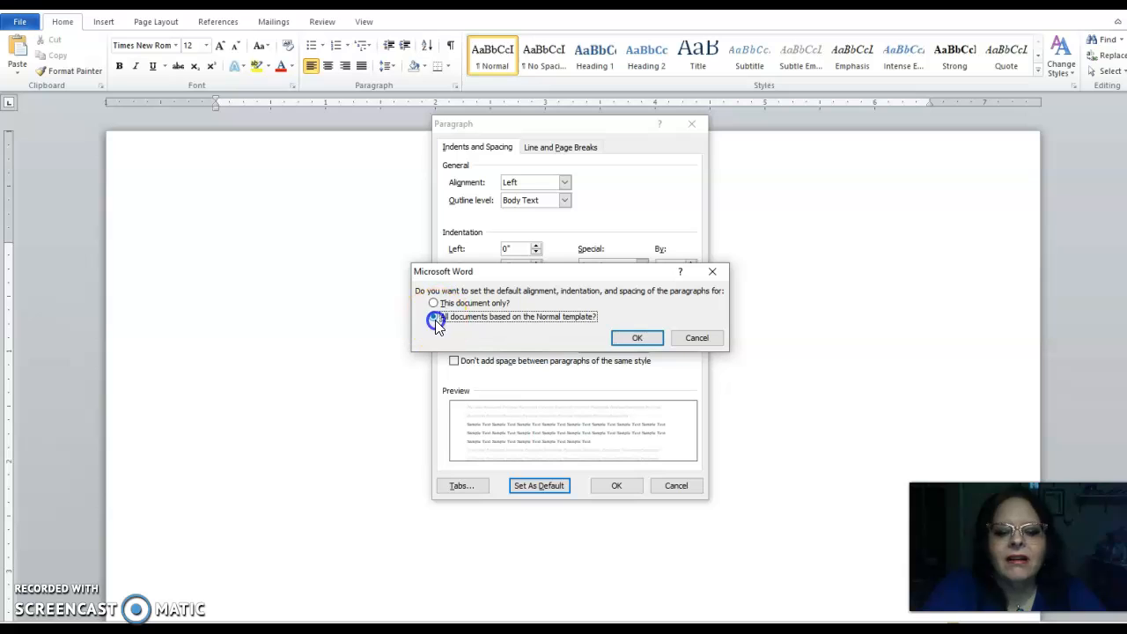
left_click(636, 337)
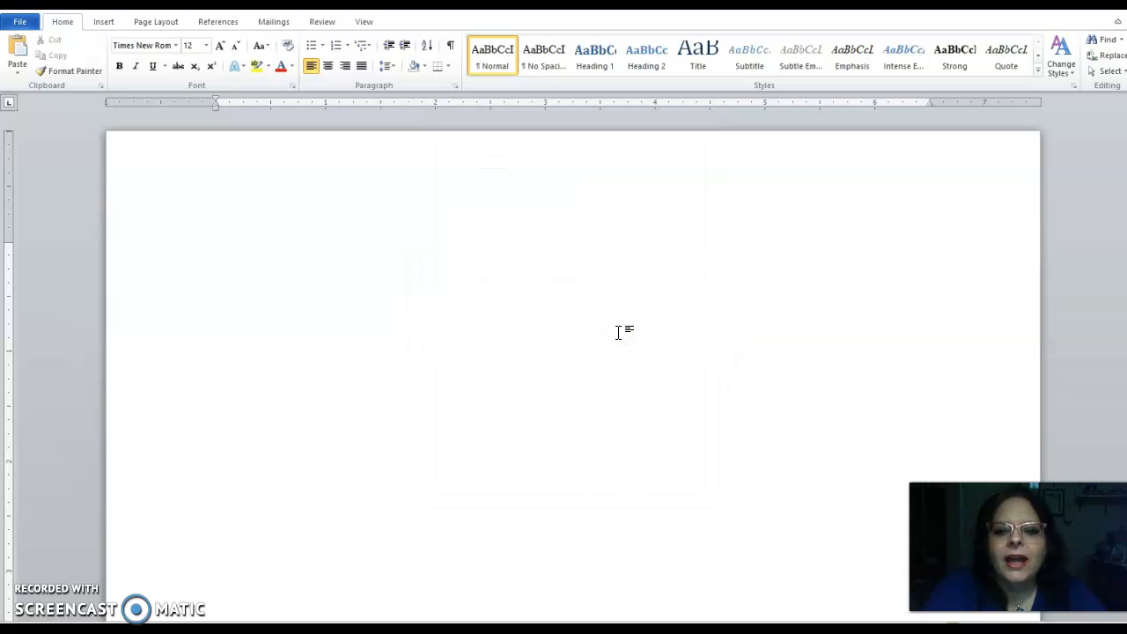
Step: Set this document's paragraph spacing after to 0 pt and line spacing to Double
left_click(456, 86)
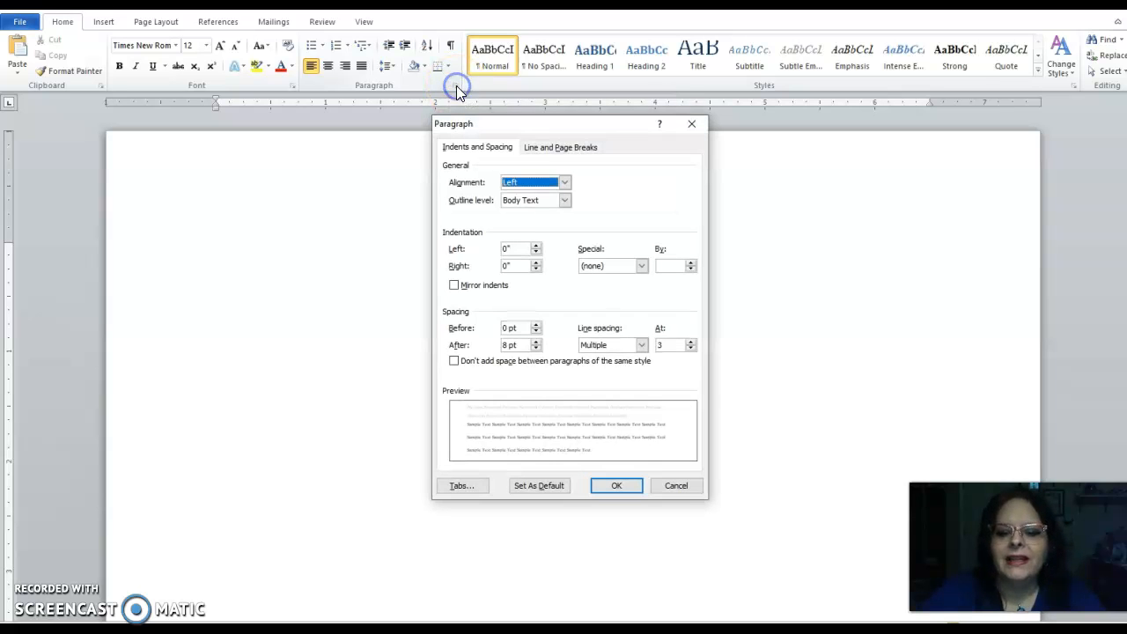
left_click(536, 349)
left_click(642, 345)
left_click(635, 379)
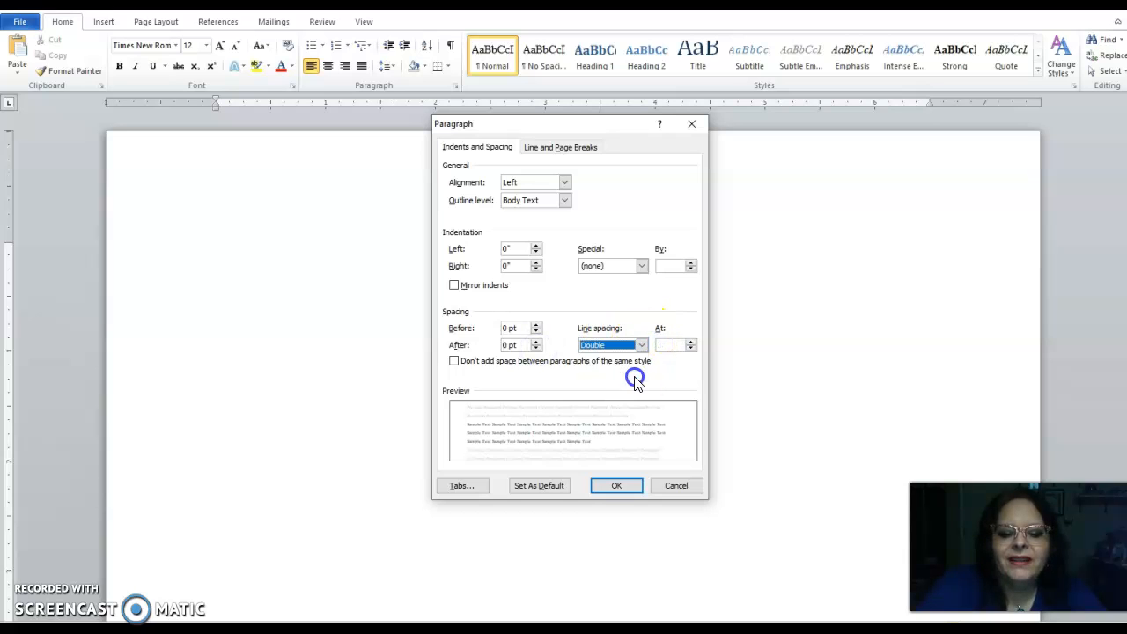
left_click(615, 485)
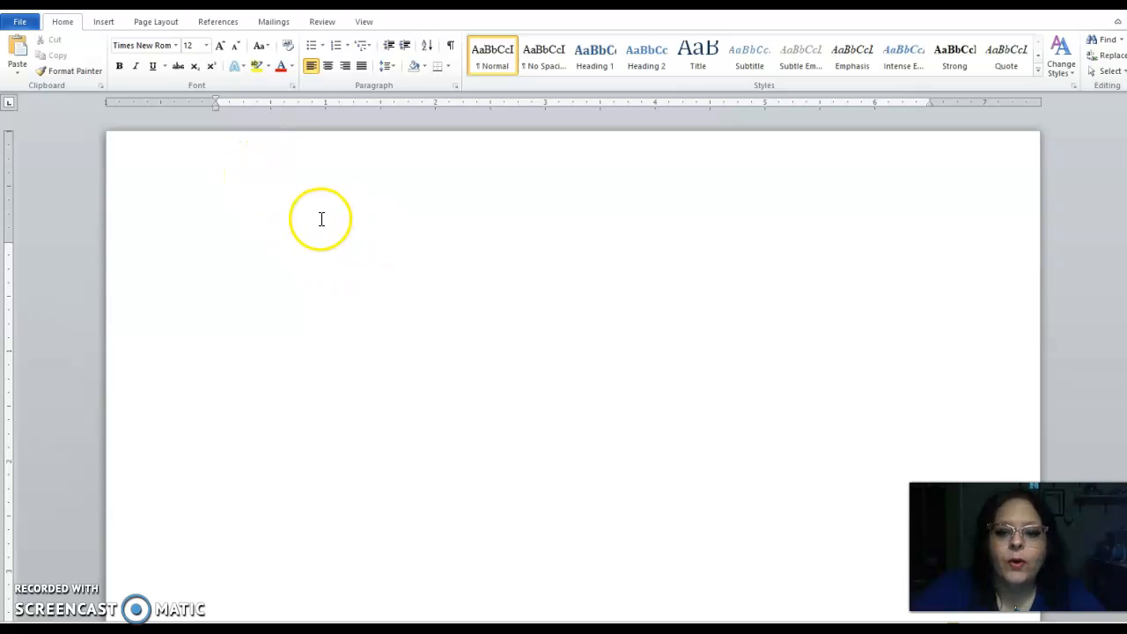
Step: Open the header and insert a Plain Number 3 page number at the top right of the page
double_click(267, 183)
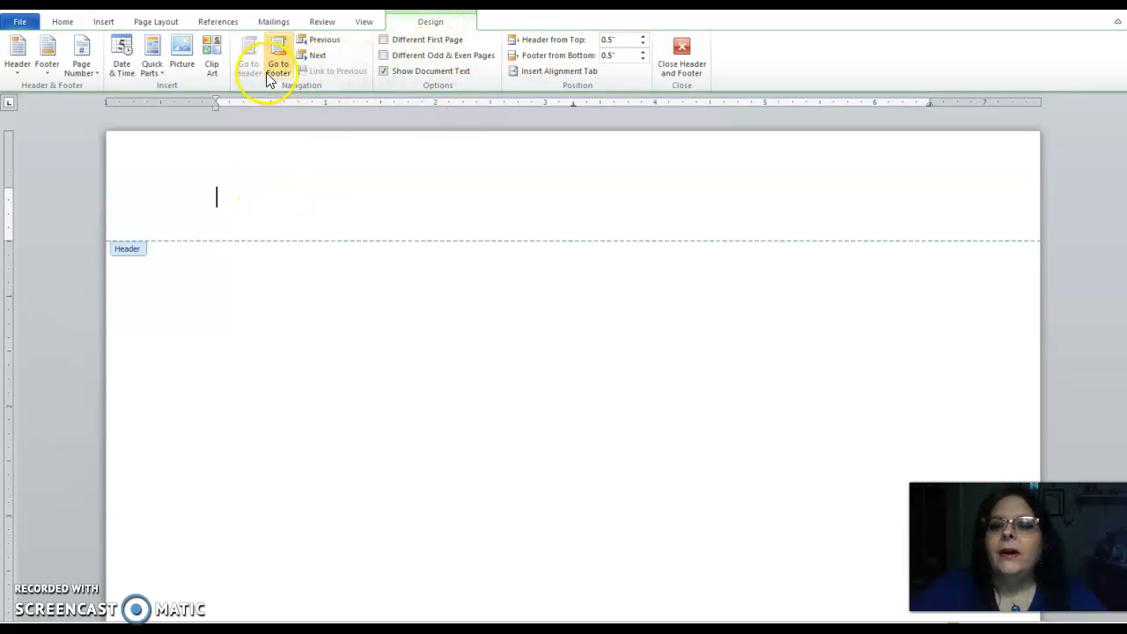
left_click(83, 65)
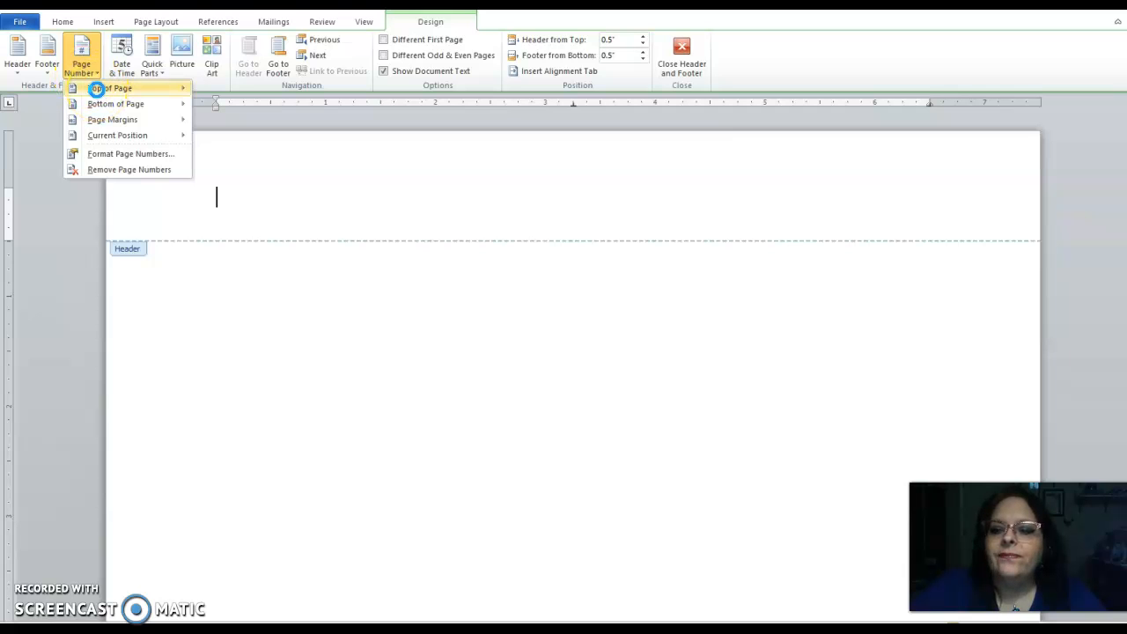
left_click(97, 88)
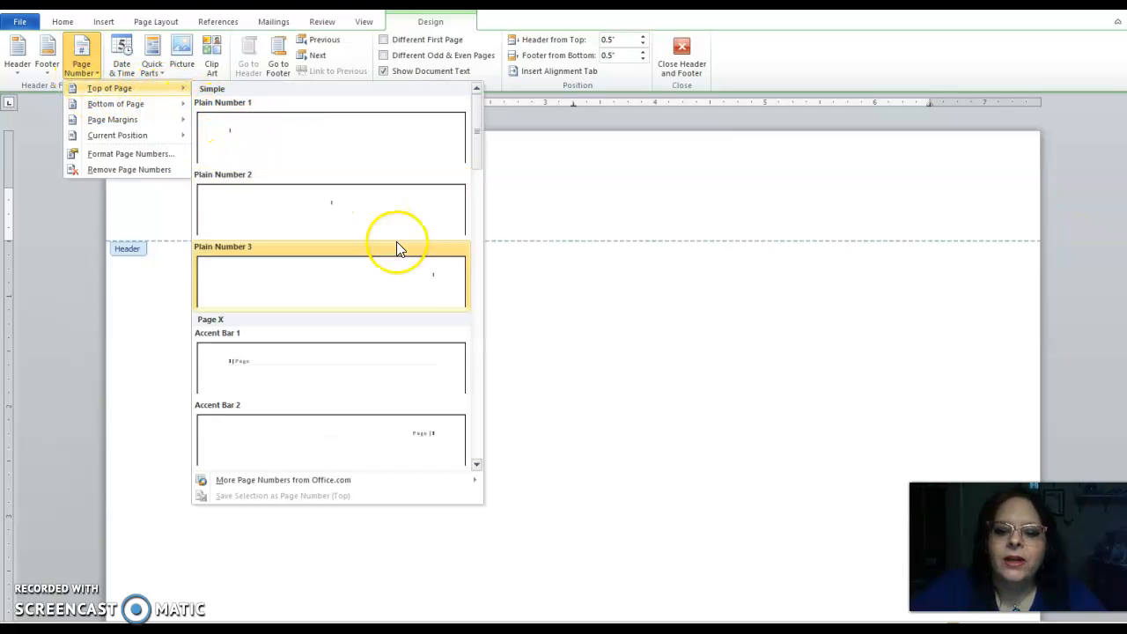
left_click(432, 279)
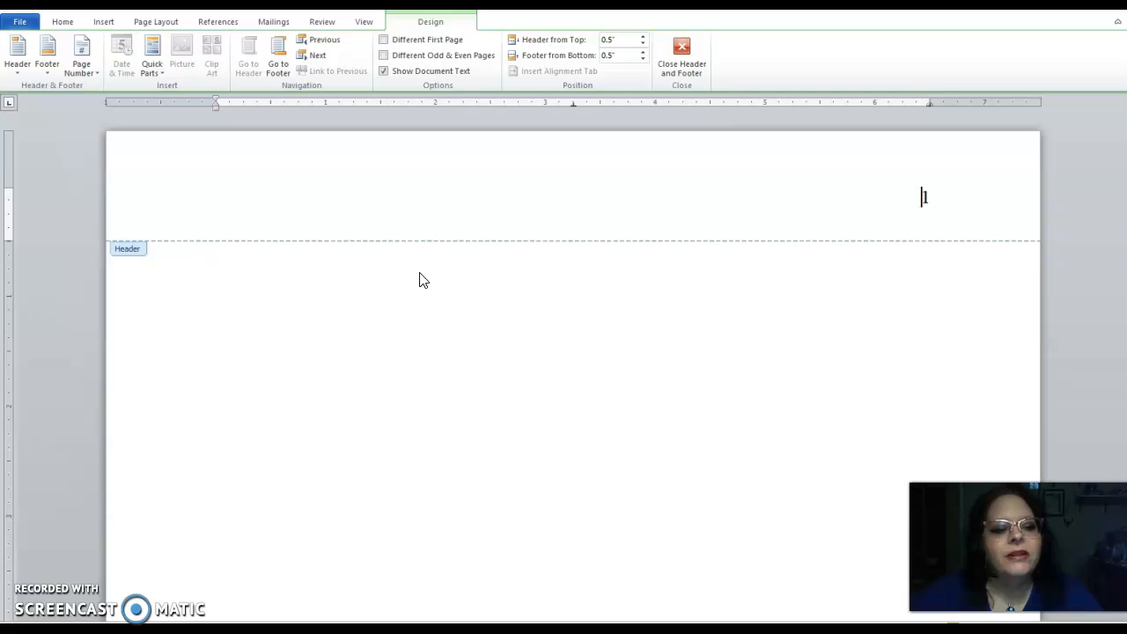
Step: Add the word Last before the page number in the header, then return to the document body
left_click(921, 197)
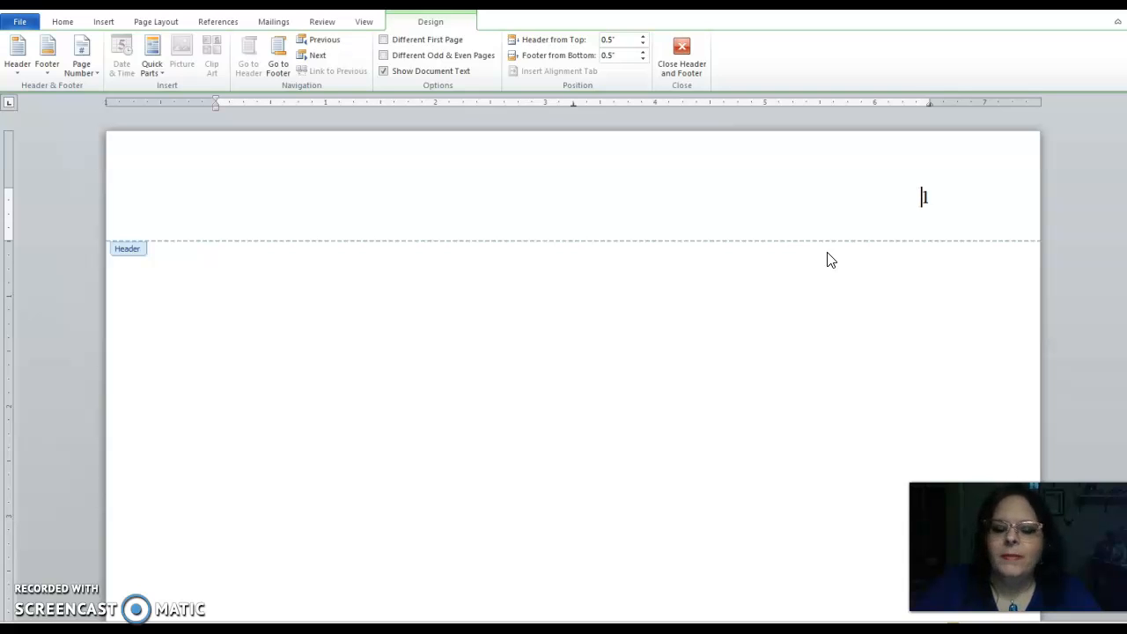
type("Last")
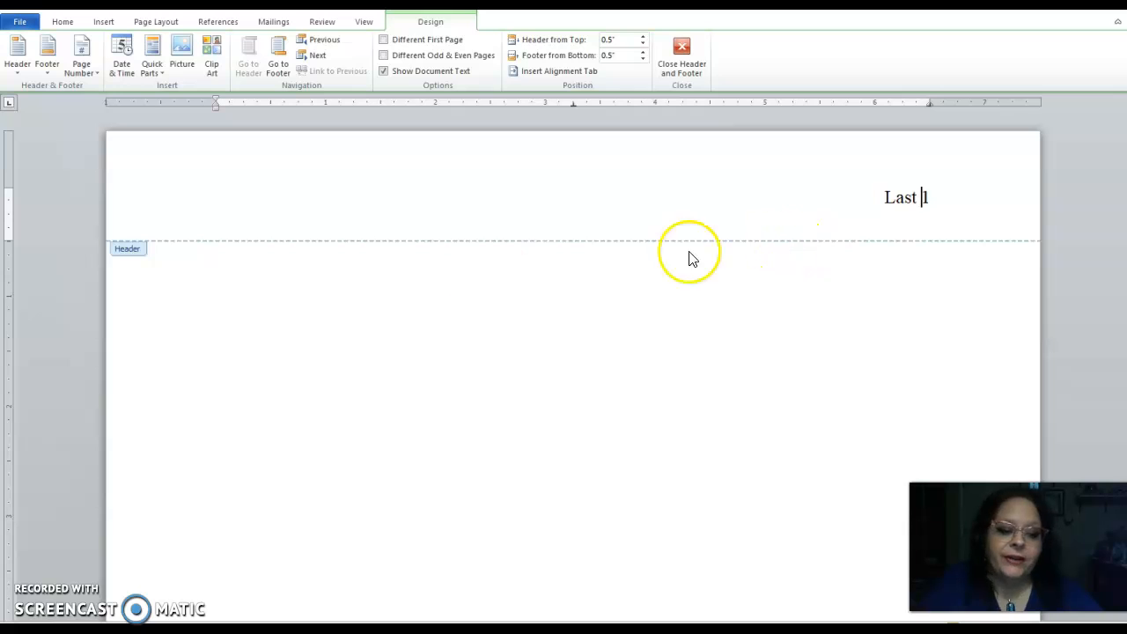
double_click(392, 298)
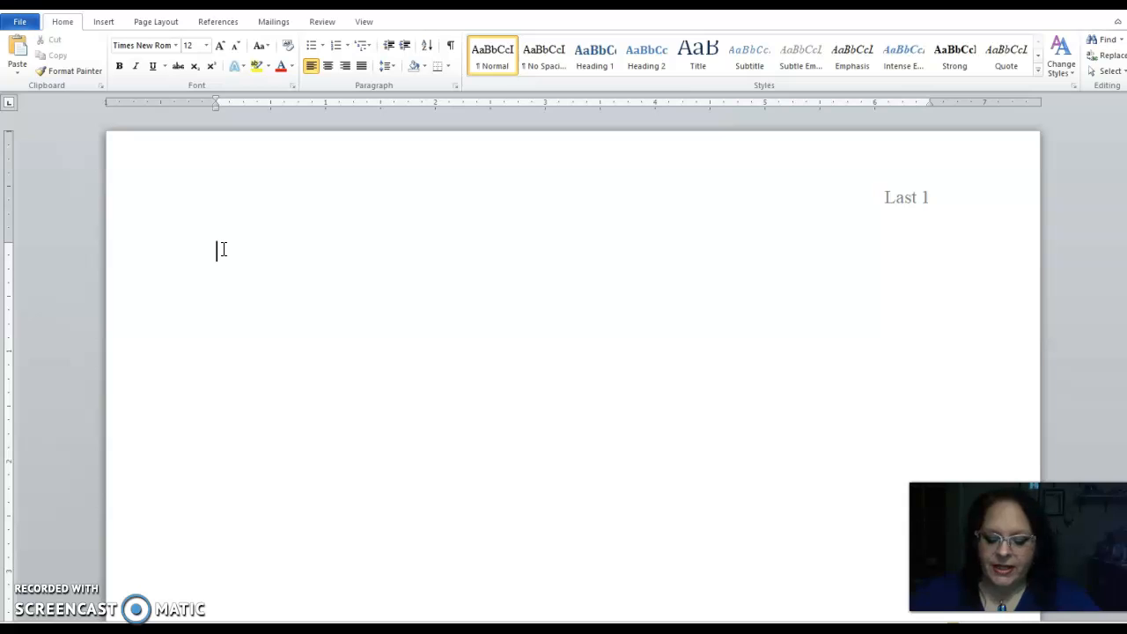
Step: Type the MLA heading lines: First Last, the professor's name, Comp 1, and 13 March 2020
type("Fi")
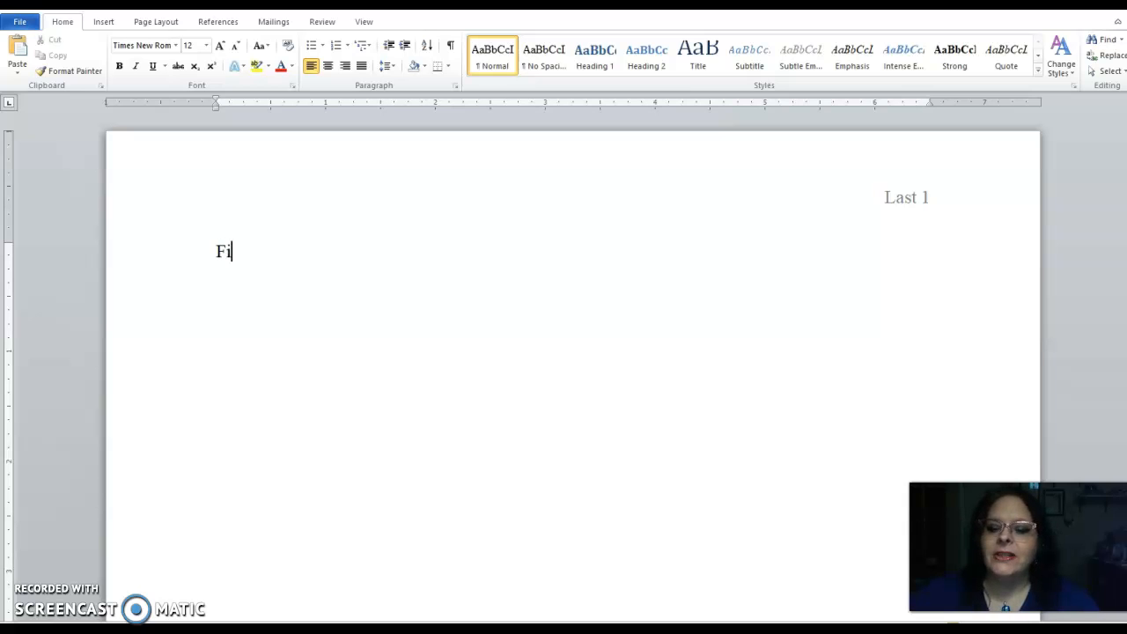
type("rst La")
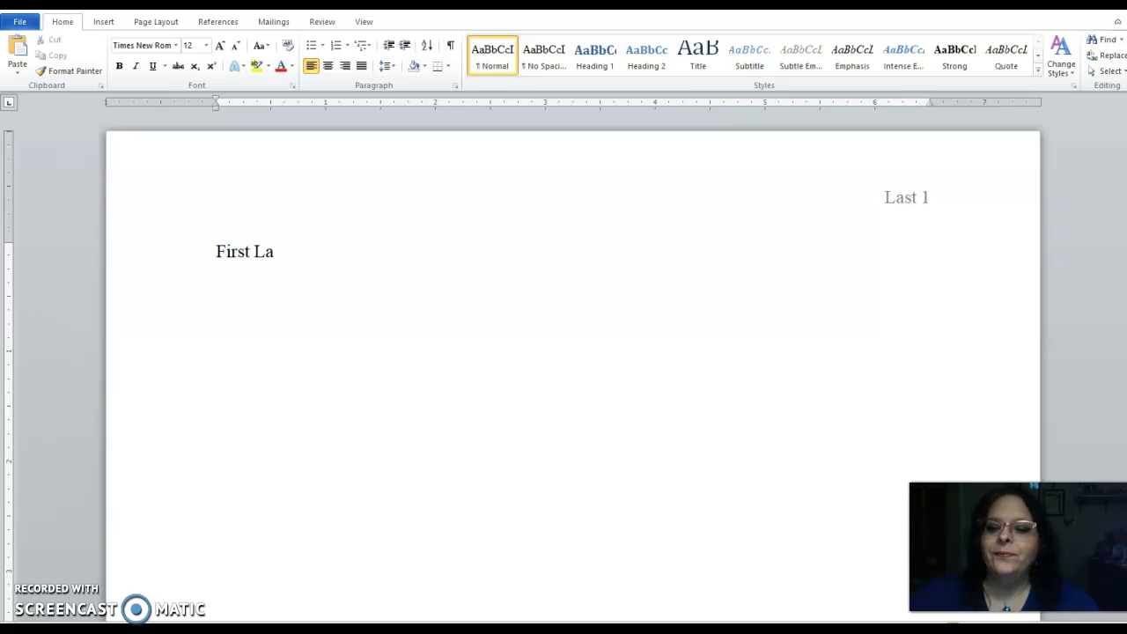
type("st ")
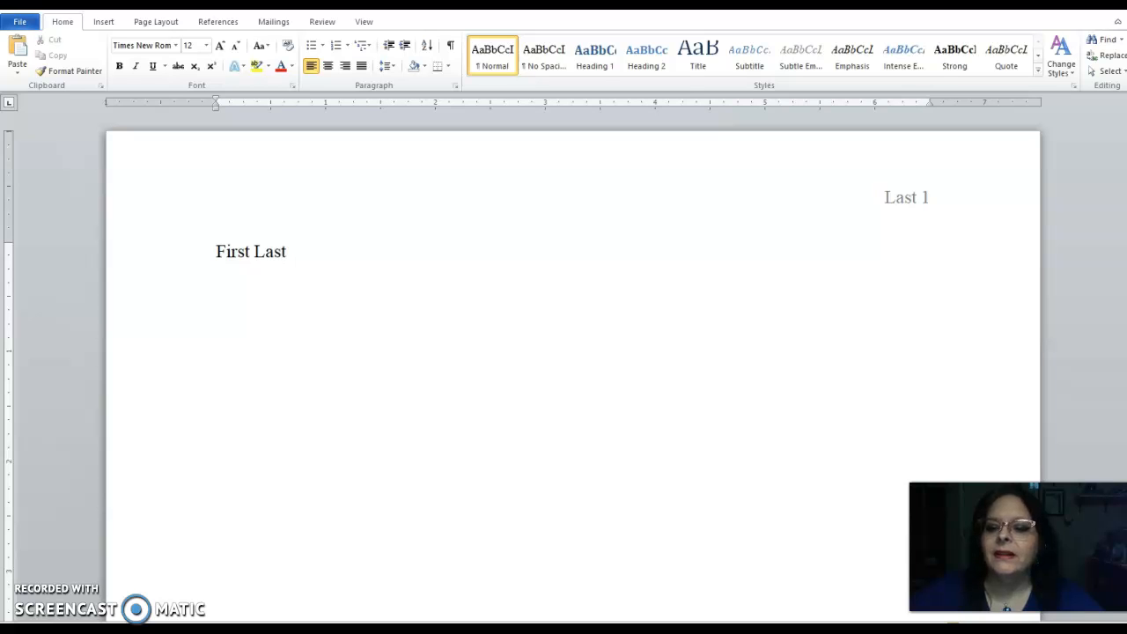
type("Pr")
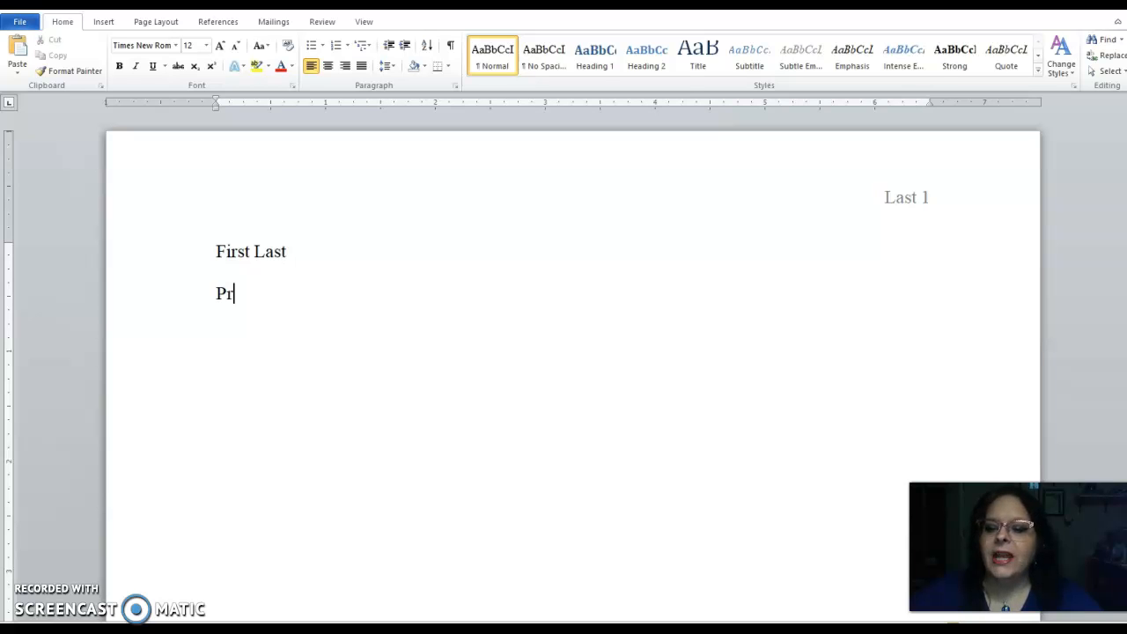
type("ofessor Harvell")
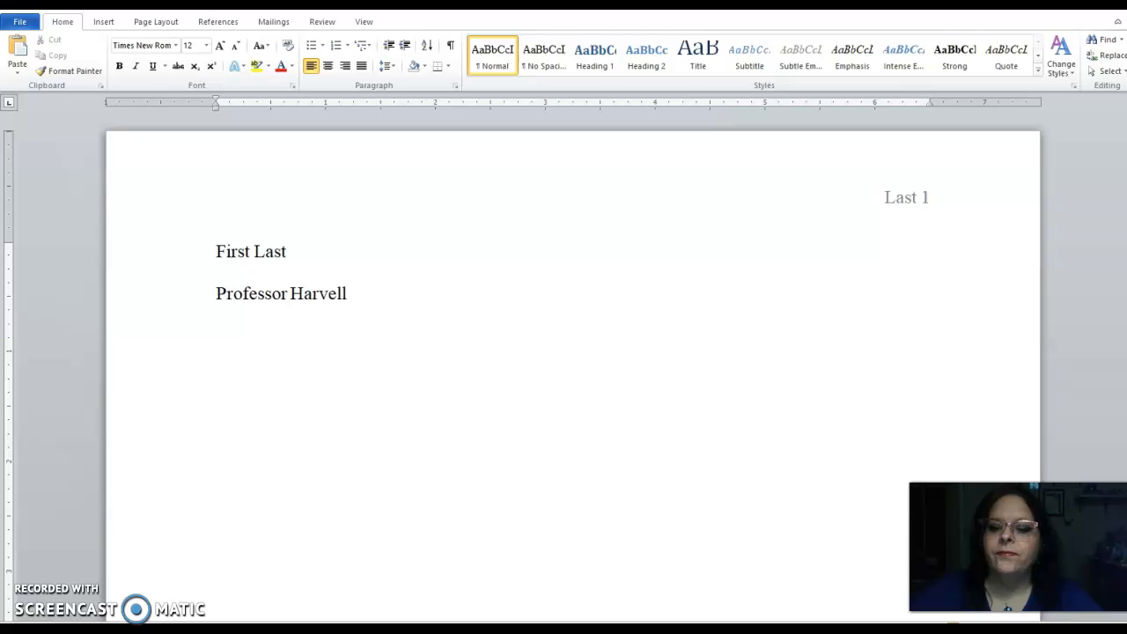
key("Return")
type("Comp 1 13")
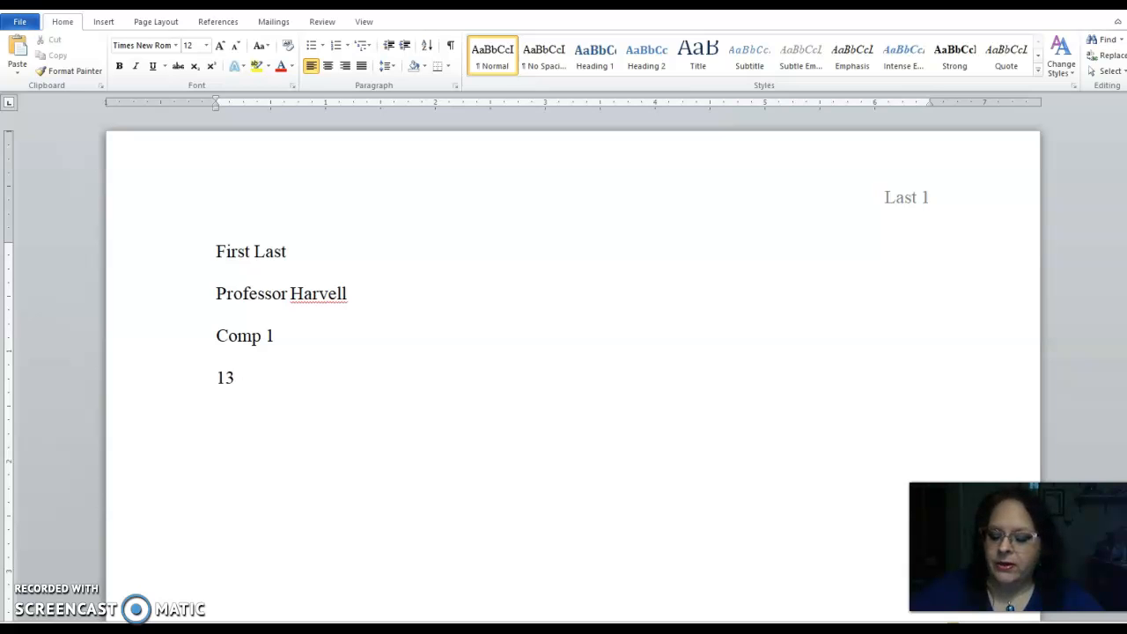
type(" Marc")
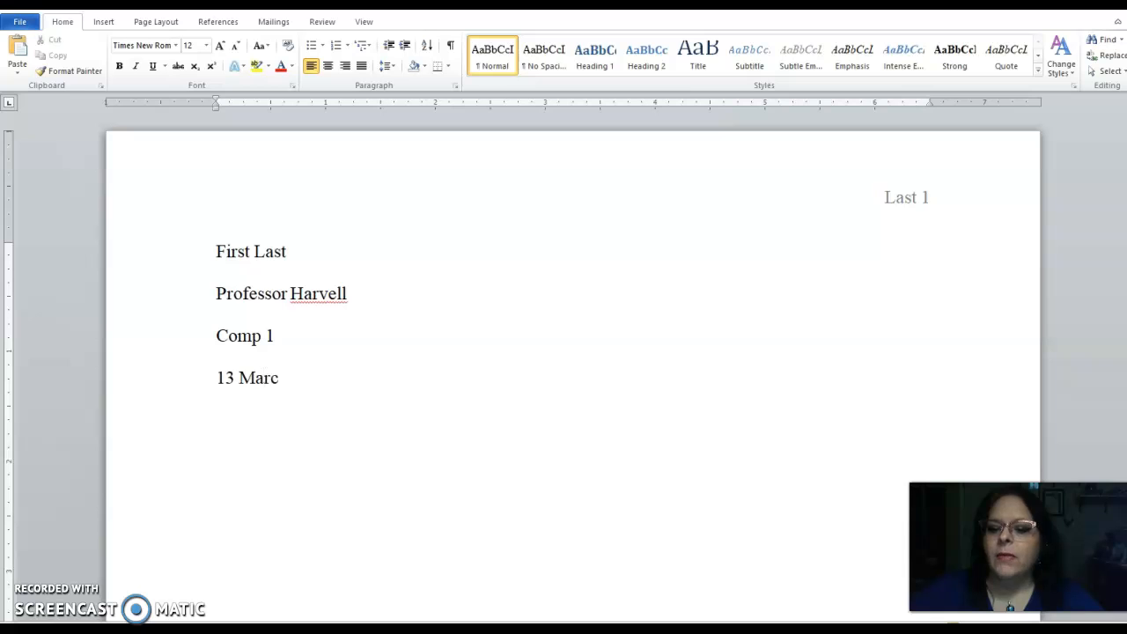
type("h 2020")
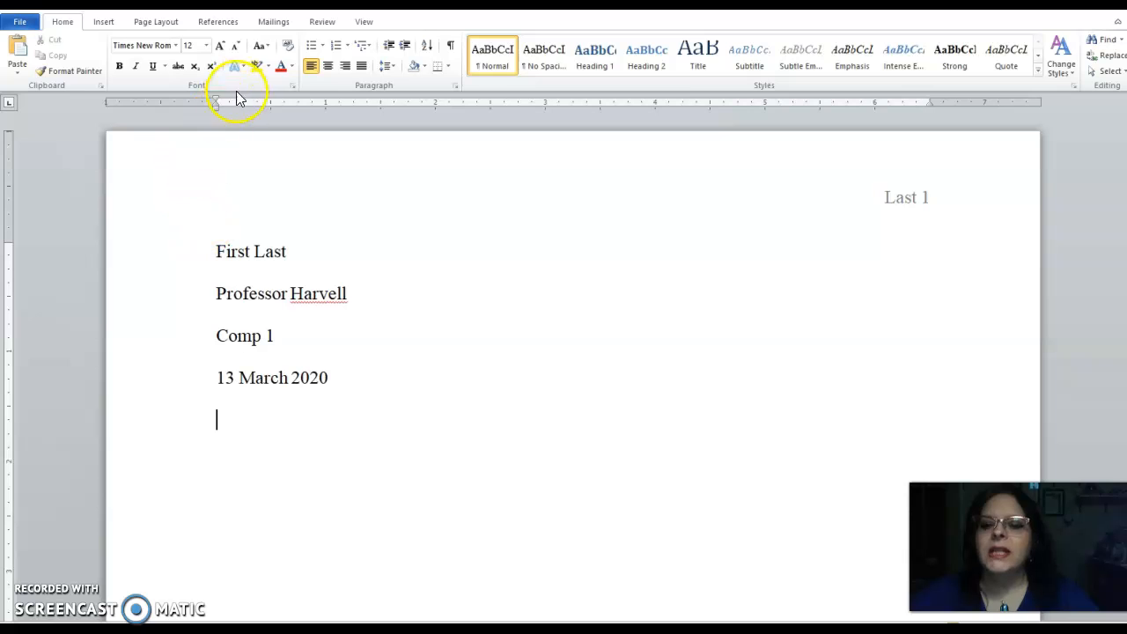
Step: Center the next line and type Title
left_click(324, 67)
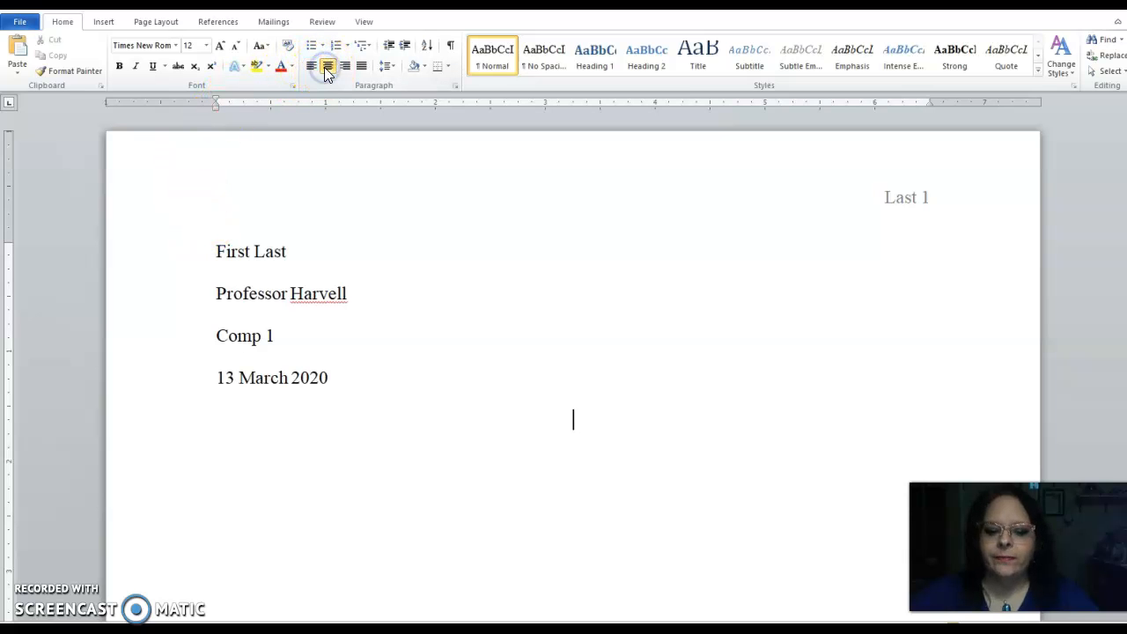
type("Title")
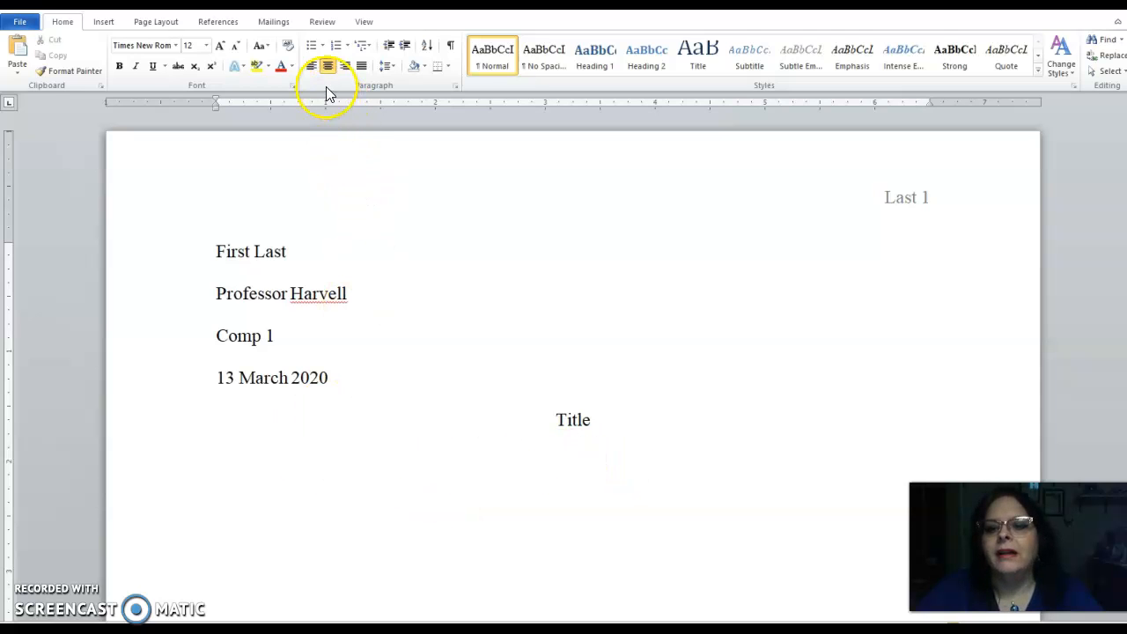
Step: Left-align the following line and begin the body with an indented paragraph reading Start typing
left_click(310, 66)
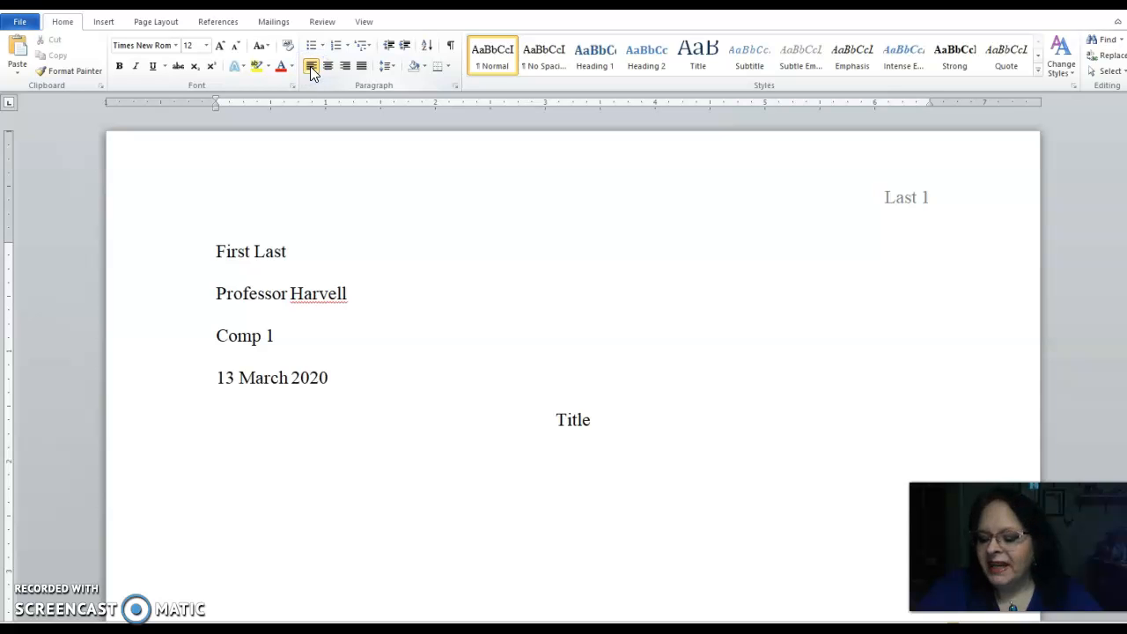
key("Tab")
type("S")
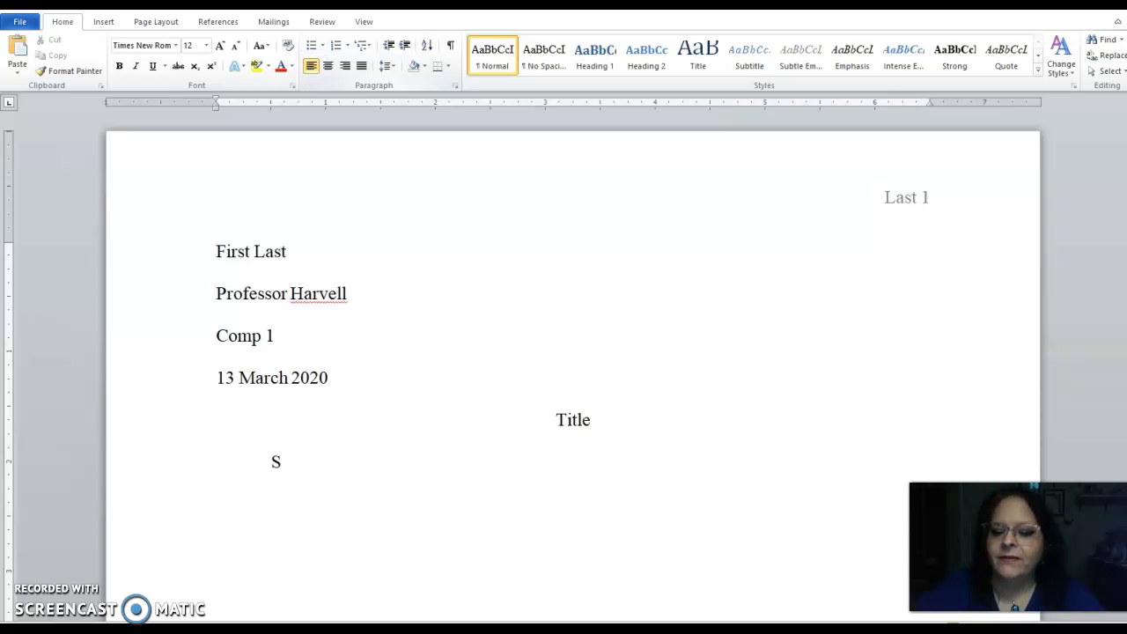
type("tart typing.")
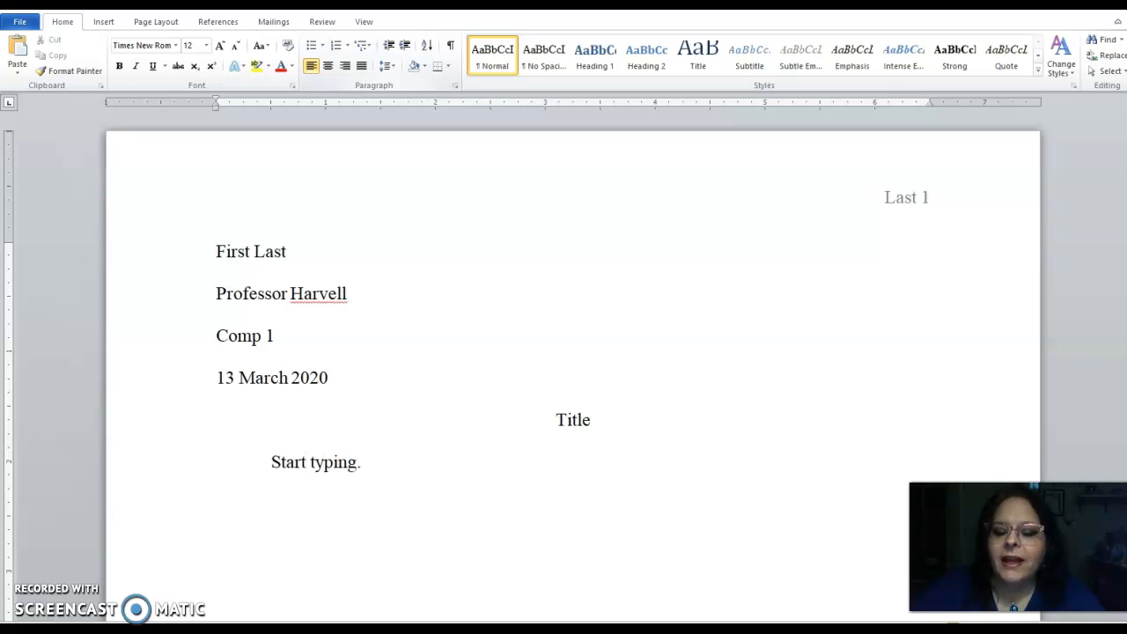